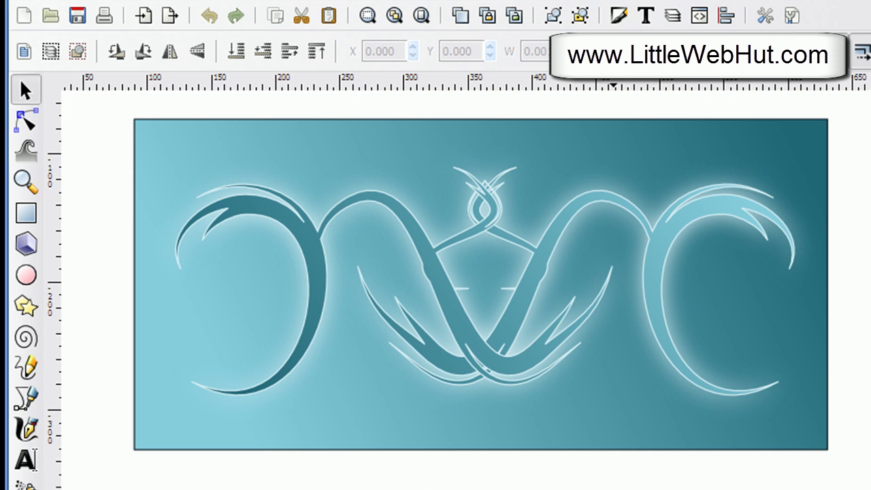
# Scroll down to a blank stretch of canvas below the sample teal swirl artwork
pyautogui.scroll(-10, 481, 284)
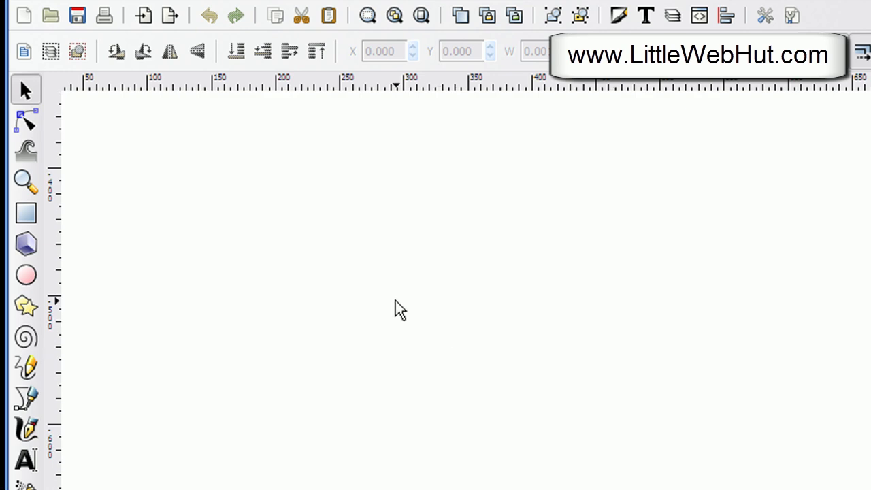
# Set the Pencil tool to Regular Bezier path mode with the Triangle in shape
pyautogui.click(27, 370)
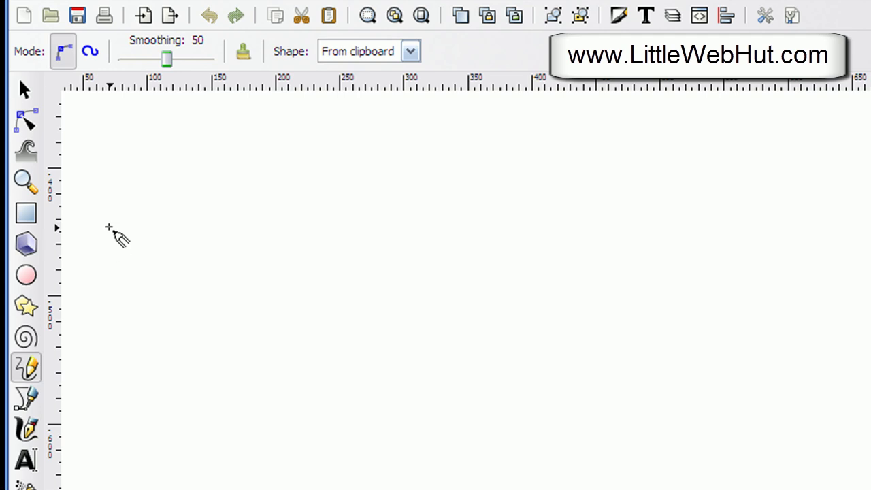
pyautogui.click(66, 56)
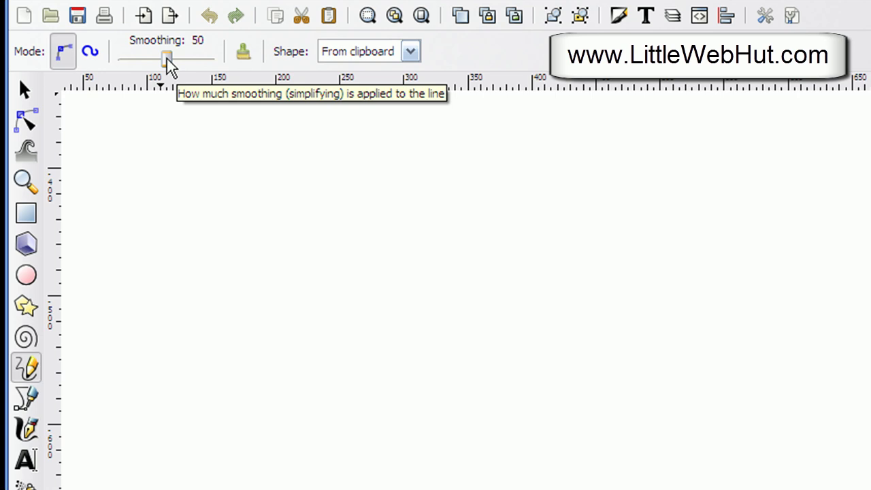
pyautogui.click(409, 51)
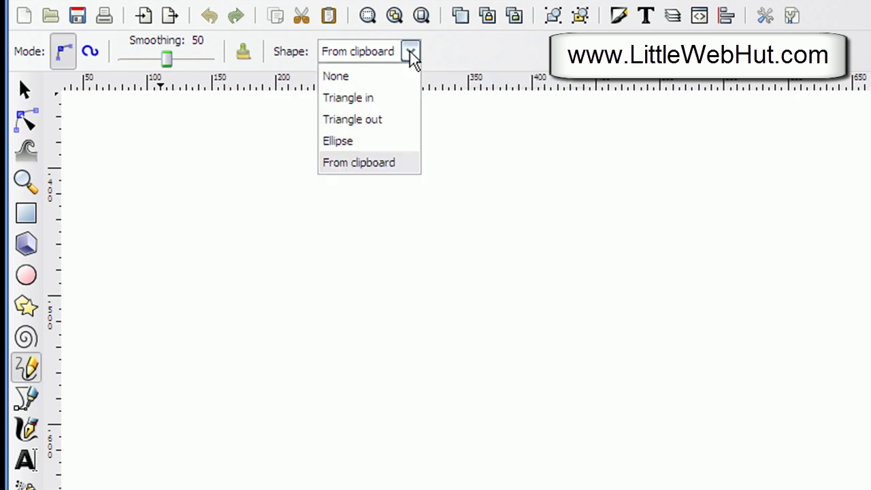
pyautogui.click(370, 102)
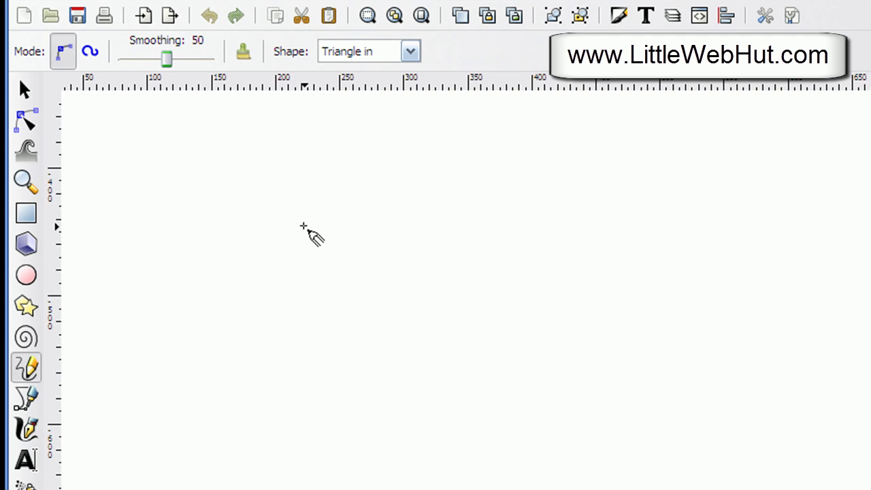
# Draw a tapering arch stroke on the left and an extended curling spiral on the right
pyautogui.moveTo(303, 225)
pyautogui.mouseDown()
pyautogui.moveTo(321, 180)
pyautogui.moveTo(384, 160)
pyautogui.moveTo(414, 178)
pyautogui.moveTo(469, 228)
pyautogui.mouseUp()
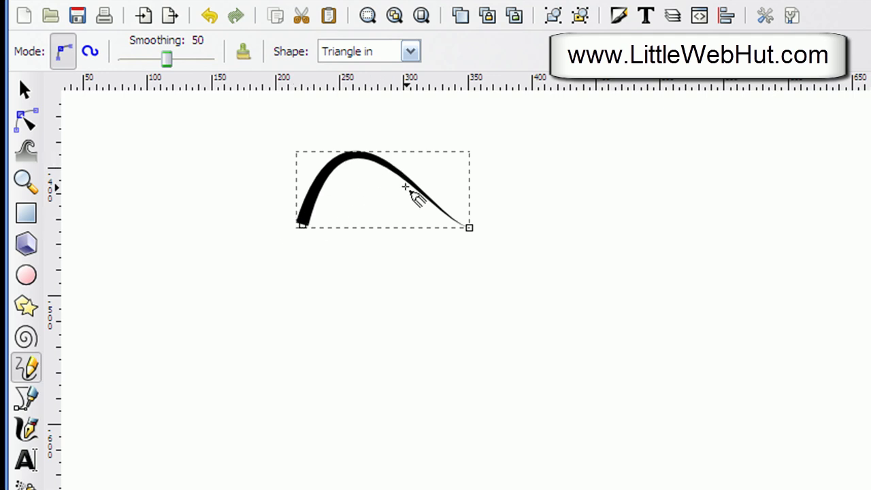
pyautogui.press('Escape')
pyautogui.moveTo(648, 220)
pyautogui.mouseDown()
pyautogui.moveTo(646, 277)
pyautogui.moveTo(628, 277)
pyautogui.moveTo(607, 251)
pyautogui.moveTo(627, 177)
pyautogui.moveTo(665, 165)
pyautogui.moveTo(701, 186)
pyautogui.moveTo(715, 240)
pyautogui.mouseUp()
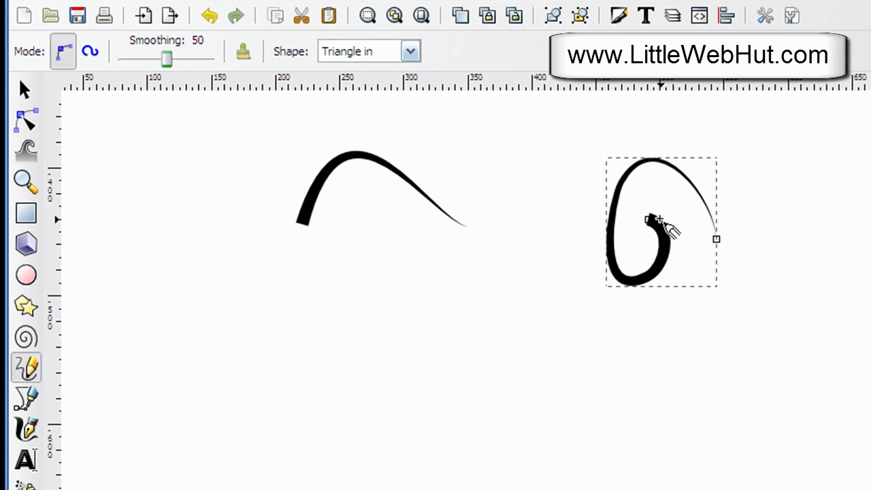
pyautogui.moveTo(649, 220); pyautogui.dragTo(661, 221)
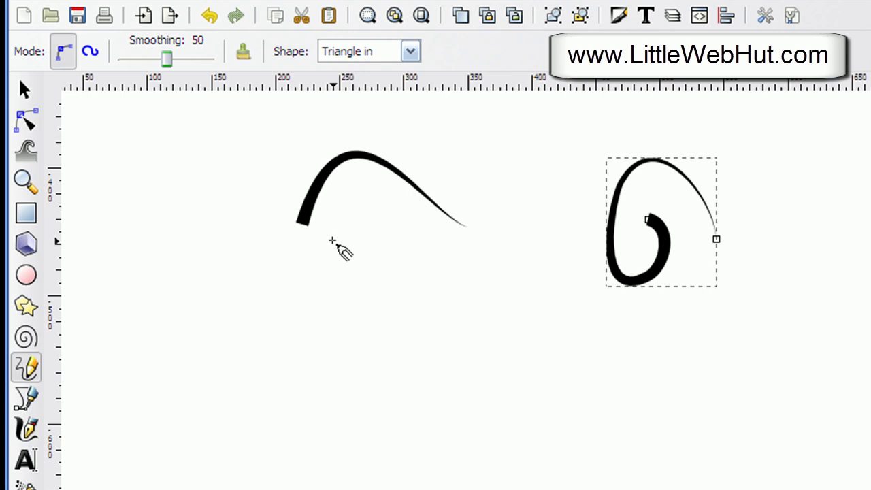
# Draw a thin closed six-corner zigzag outline with the Bezier pen above the strokes
pyautogui.click(38, 396)
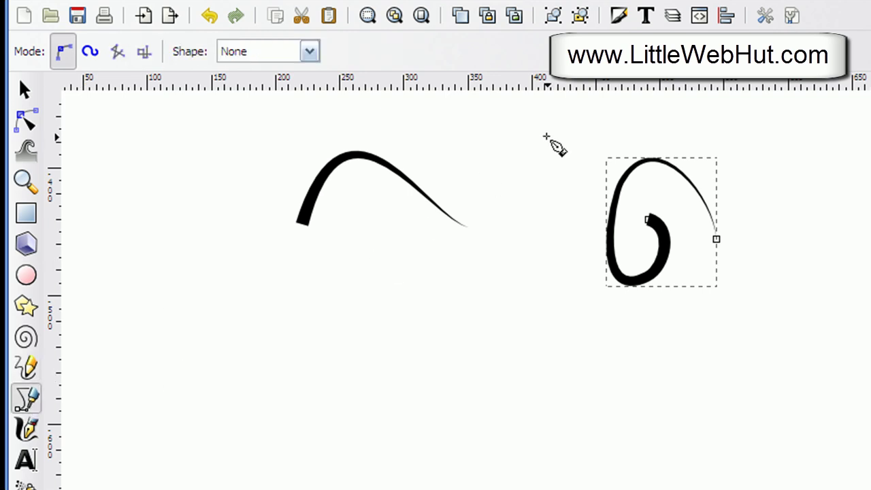
pyautogui.click(422, 117)
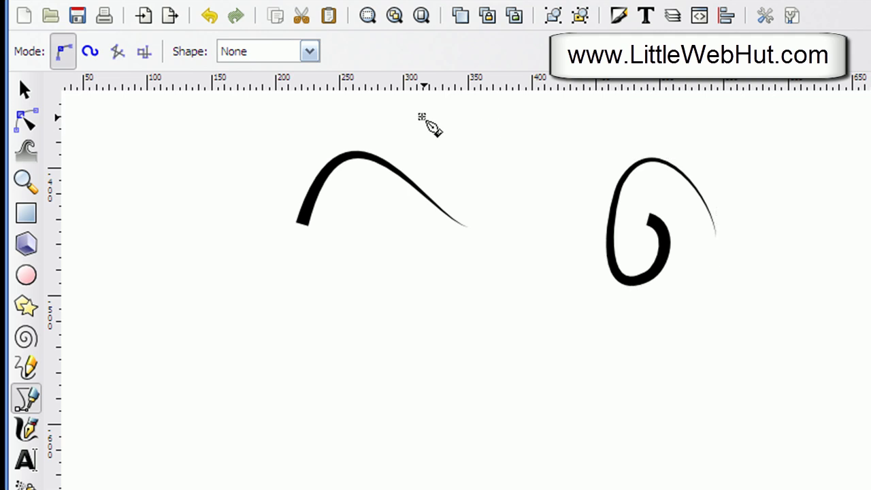
pyautogui.click(529, 106)
pyautogui.click(510, 108)
pyautogui.click(572, 111)
pyautogui.click(543, 118)
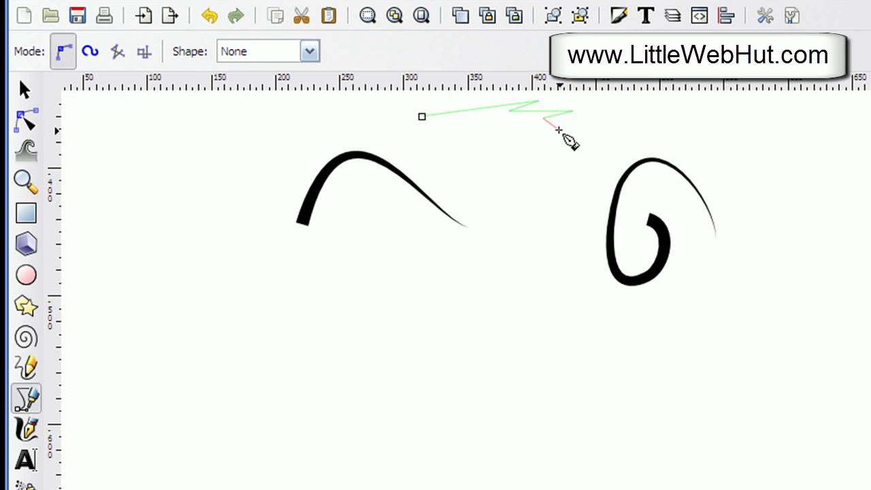
pyautogui.click(563, 123)
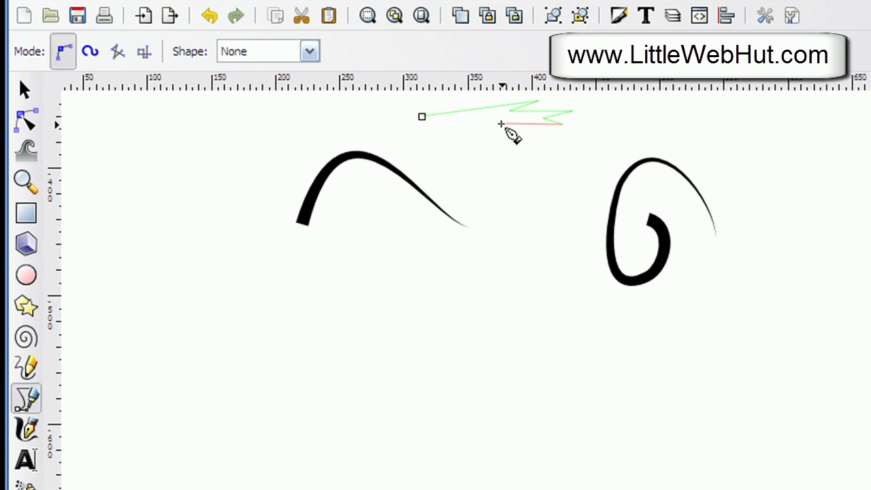
pyautogui.click(426, 117)
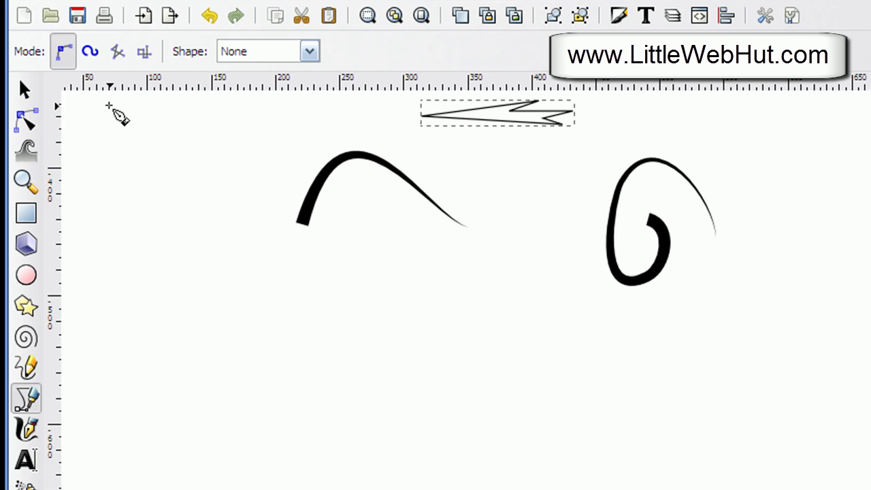
pyautogui.click(30, 89)
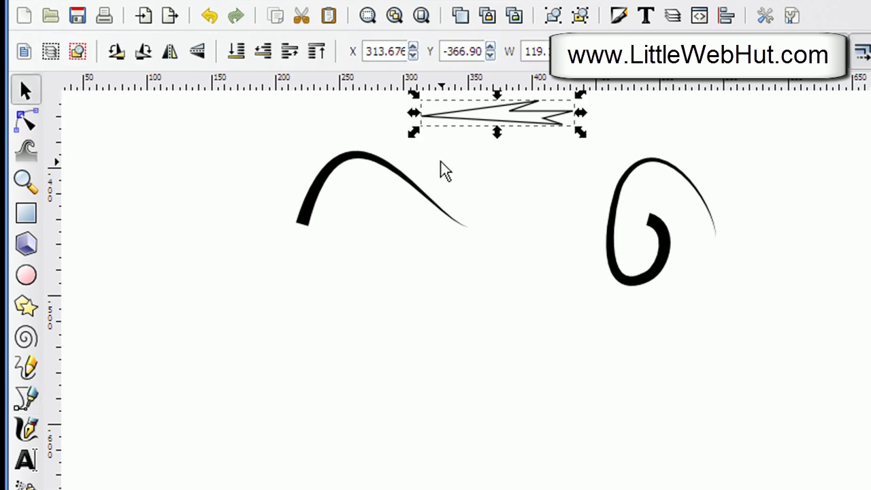
# Copy the thin zigzag outline to the clipboard and go back to the Pencil tool
pyautogui.rightClick(485, 117)
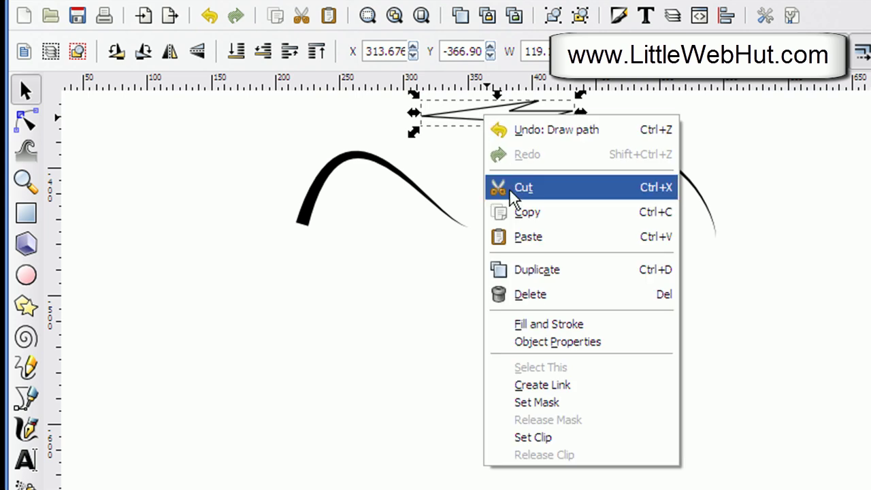
pyautogui.click(509, 212)
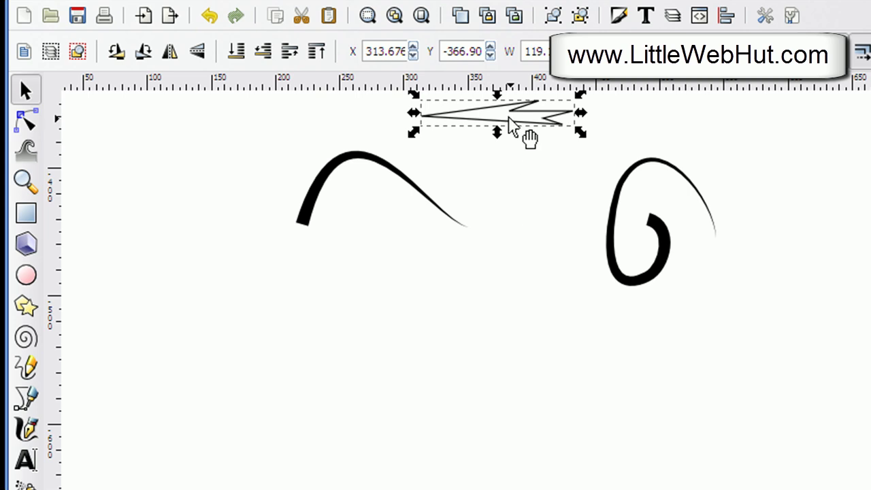
pyautogui.click(24, 372)
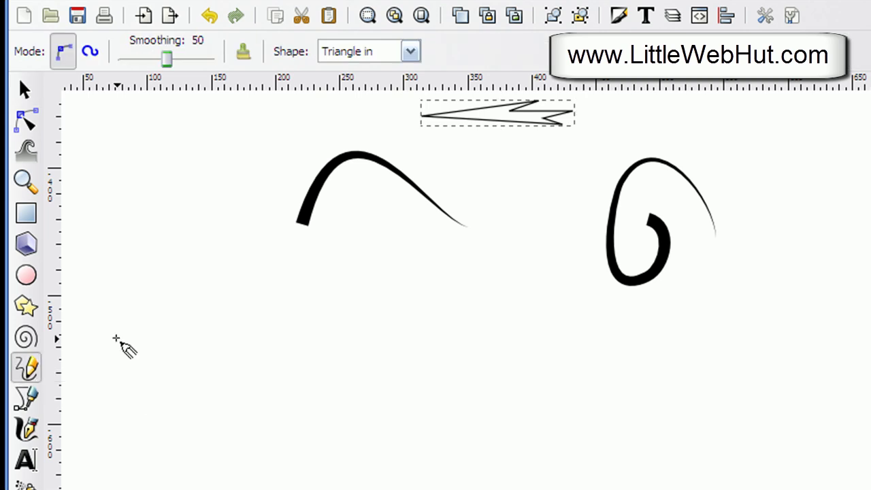
# Set the Pencil shape to From clipboard and draw a C-shaped curve plus a long wave
pyautogui.click(409, 53)
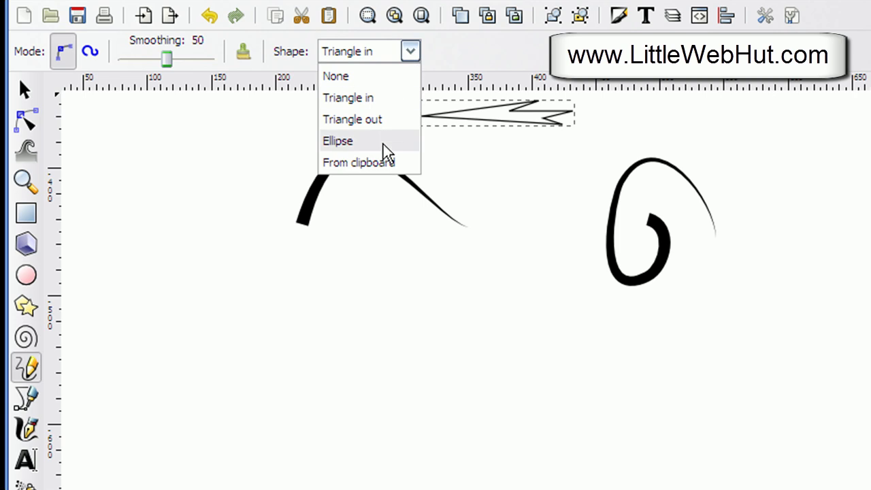
pyautogui.click(382, 163)
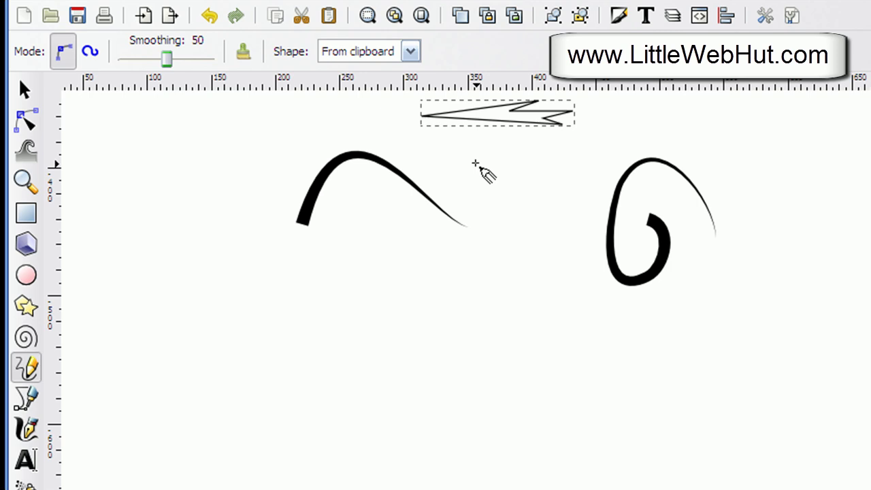
pyautogui.moveTo(565, 413)
pyautogui.mouseDown()
pyautogui.moveTo(527, 424)
pyautogui.moveTo(511, 405)
pyautogui.moveTo(516, 322)
pyautogui.moveTo(539, 292)
pyautogui.moveTo(571, 290)
pyautogui.moveTo(603, 329)
pyautogui.mouseUp()
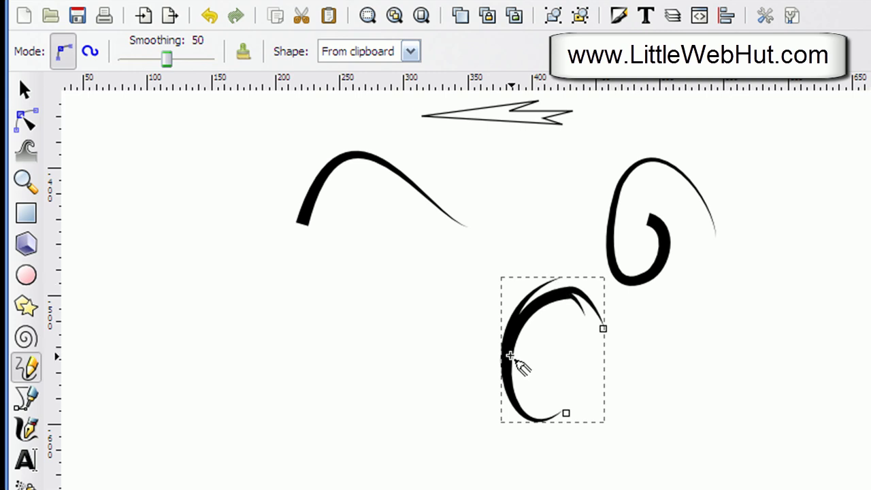
pyautogui.moveTo(509, 357)
pyautogui.mouseDown()
pyautogui.moveTo(500, 322)
pyautogui.moveTo(447, 310)
pyautogui.moveTo(386, 369)
pyautogui.moveTo(329, 362)
pyautogui.moveTo(306, 333)
pyautogui.mouseUp()
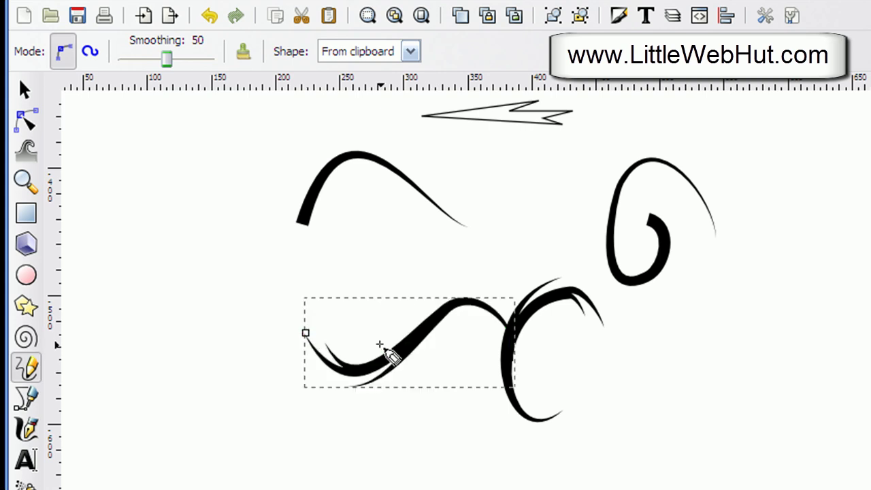
# Place a copy of the wave stroke up and to the left
pyautogui.click(31, 88)
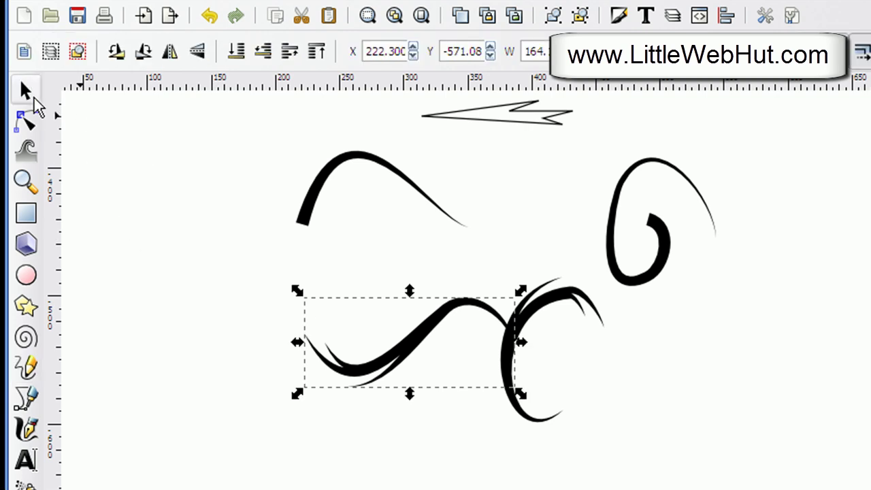
pyautogui.click(410, 355)
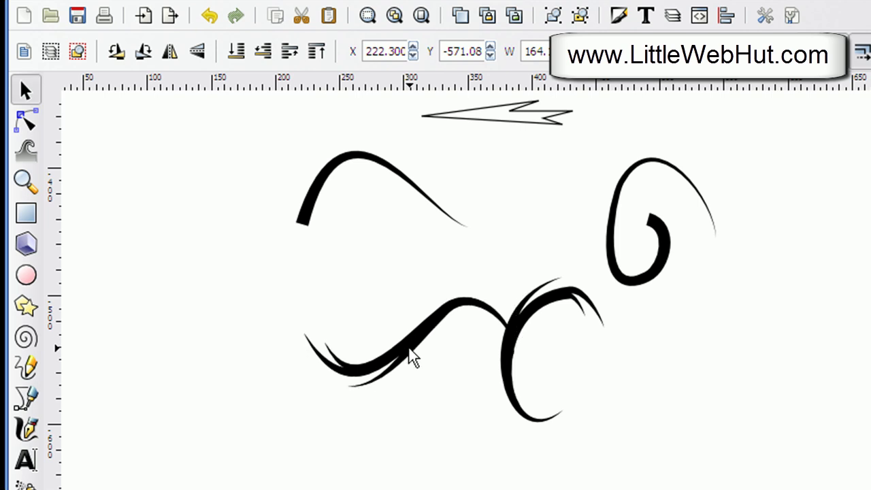
pyautogui.moveTo(418, 344)
pyautogui.mouseDown()
pyautogui.moveTo(242, 282)
pyautogui.moveTo(206, 280)
pyautogui.mouseUp()
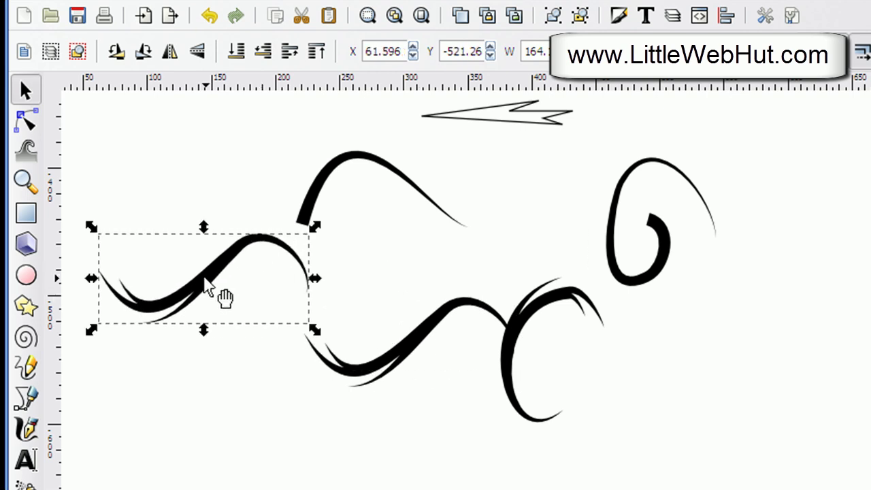
pyautogui.press('Escape')
# Duplicate that wave straight down and shrink the lower copy into a small swoosh
pyautogui.click(218, 278)
pyautogui.hotkey('ctrl', 'd')
pyautogui.moveTo(220, 279); pyautogui.dragTo(215, 394)
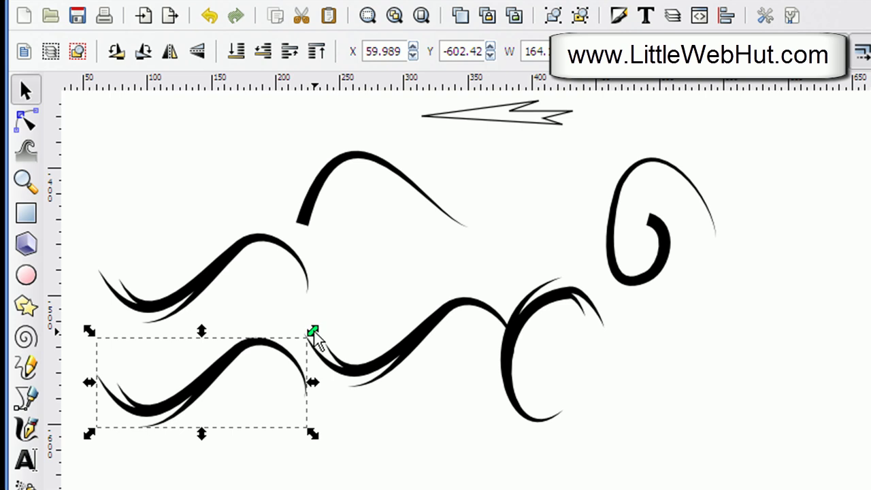
pyautogui.moveTo(314, 335); pyautogui.dragTo(186, 372)
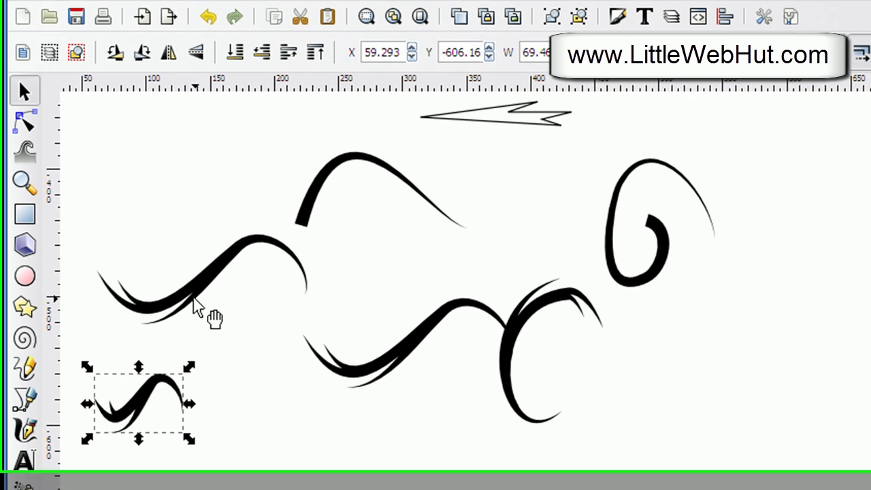
pyautogui.click(197, 320)
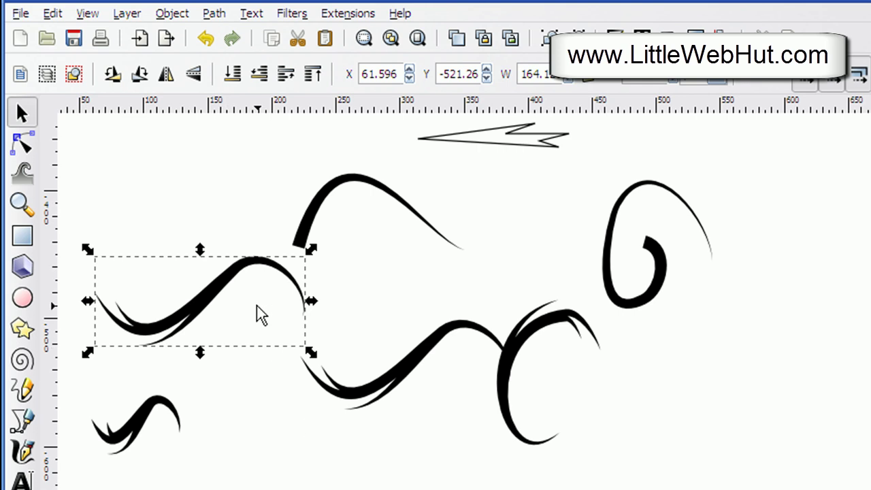
# Convert the upper-left wave to a path, shrink it to about 69 wide, and replace the old swoosh
pyautogui.click(219, 16)
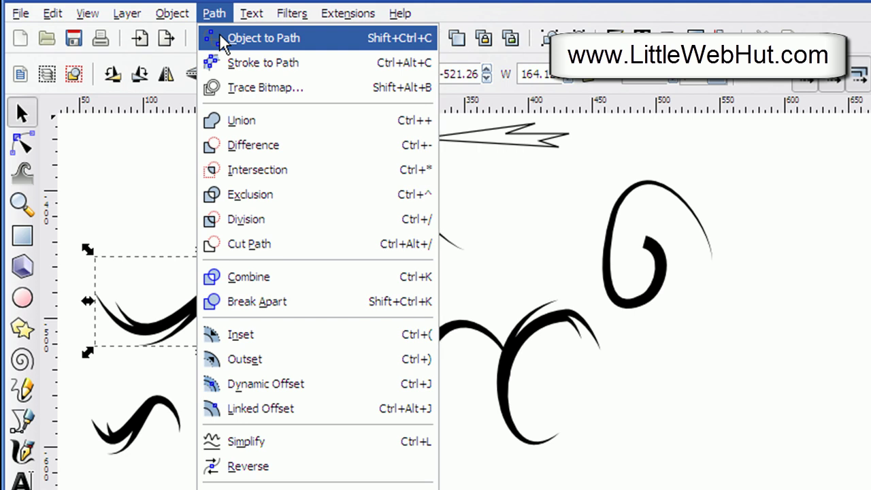
pyautogui.click(222, 39)
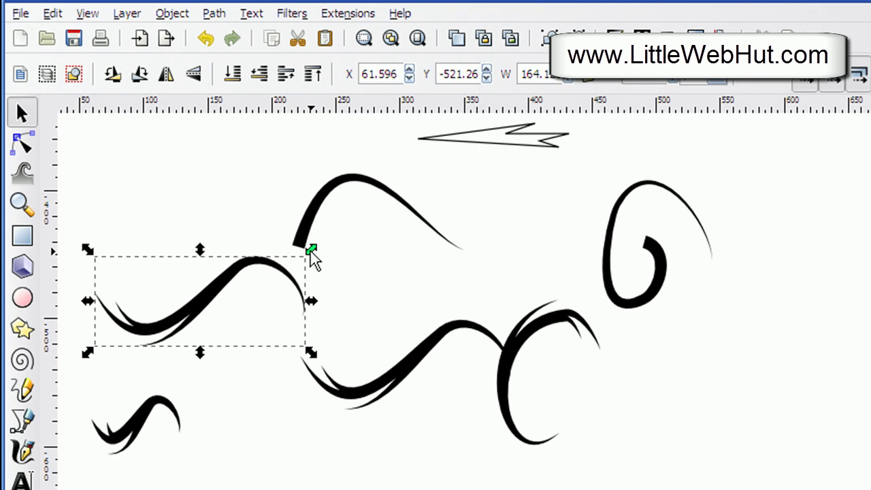
pyautogui.moveTo(311, 250); pyautogui.dragTo(184, 293)
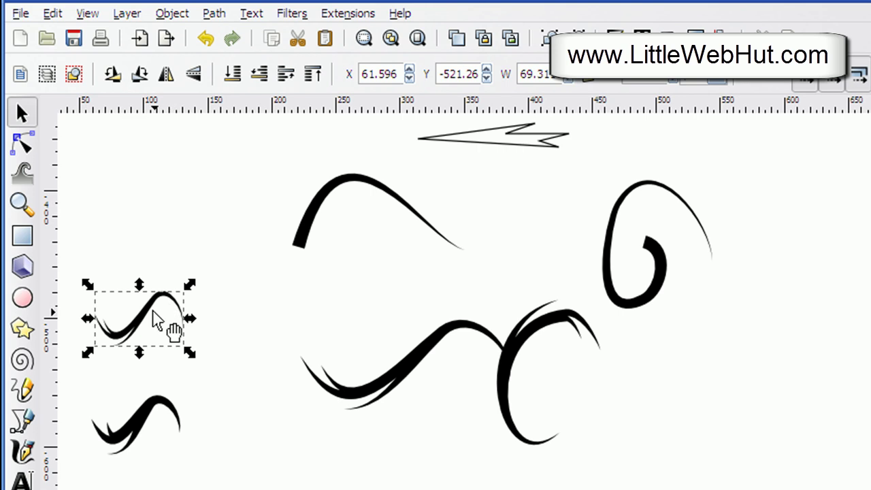
pyautogui.moveTo(151, 307); pyautogui.dragTo(150, 363)
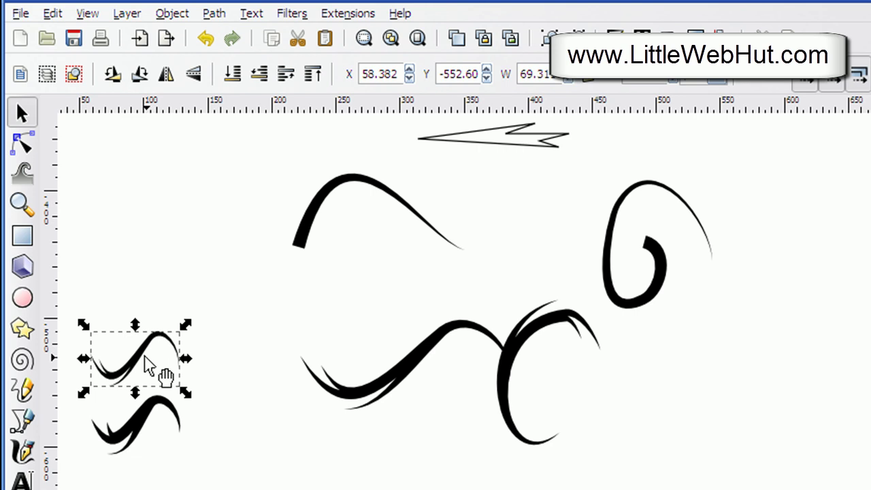
pyautogui.click(146, 420)
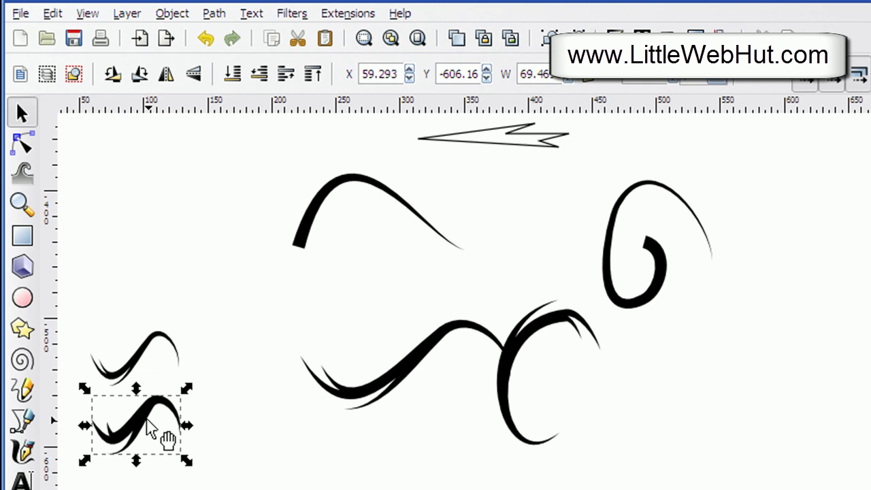
pyautogui.press('Delete')
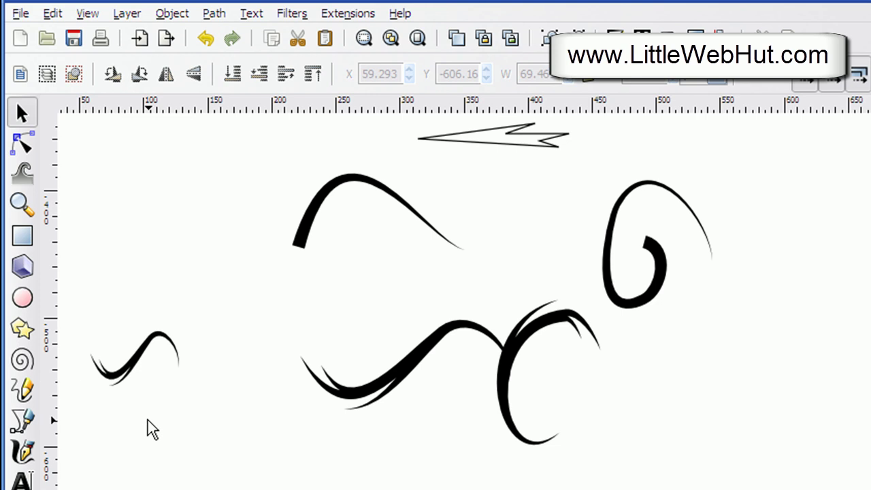
# Rotate the small curve 90° clockwise and attach it to the vine's middle as a sprout
pyautogui.click(137, 364)
pyautogui.moveTo(139, 371); pyautogui.dragTo(380, 324)
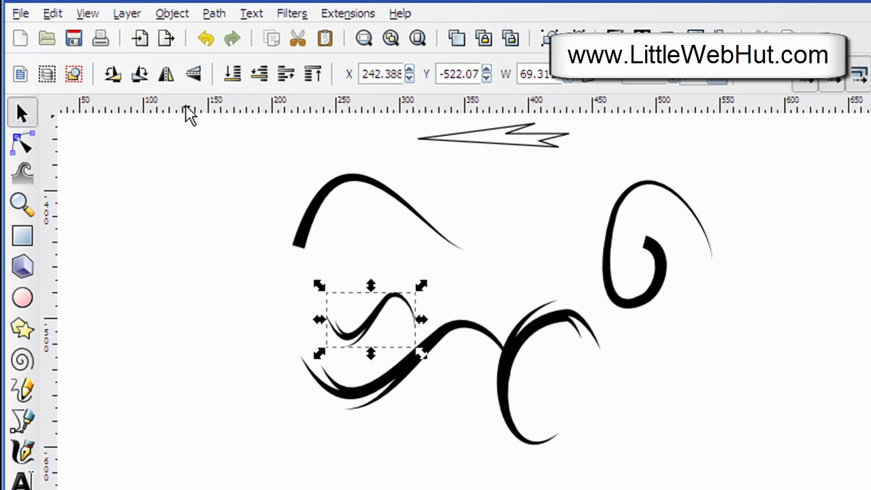
pyautogui.click(140, 77)
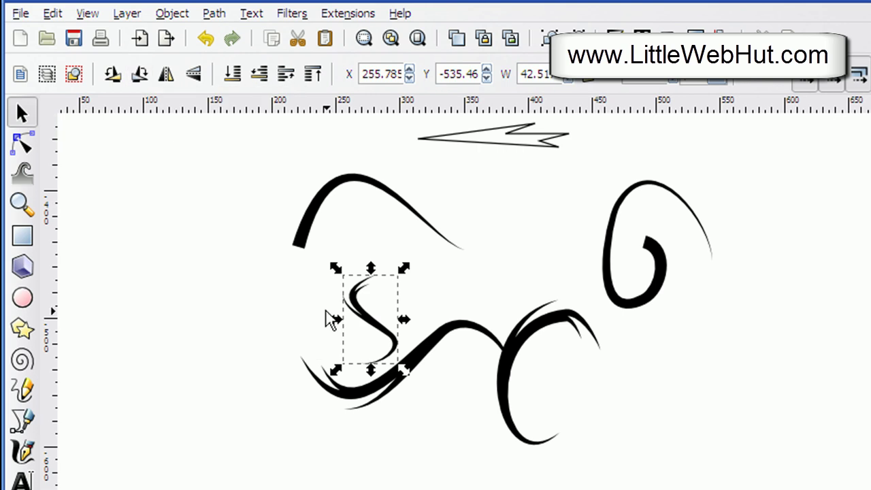
pyautogui.moveTo(371, 308); pyautogui.dragTo(407, 301)
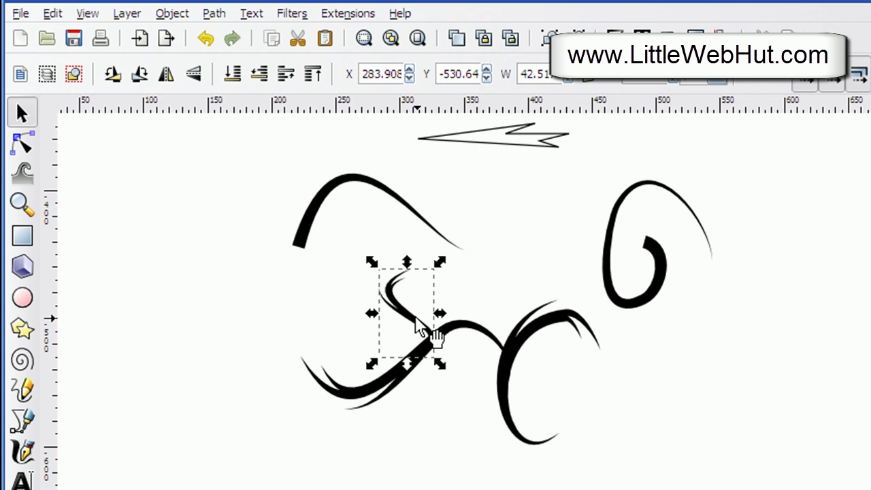
pyautogui.click(250, 160)
pyautogui.moveTo(251, 139); pyautogui.dragTo(755, 313)
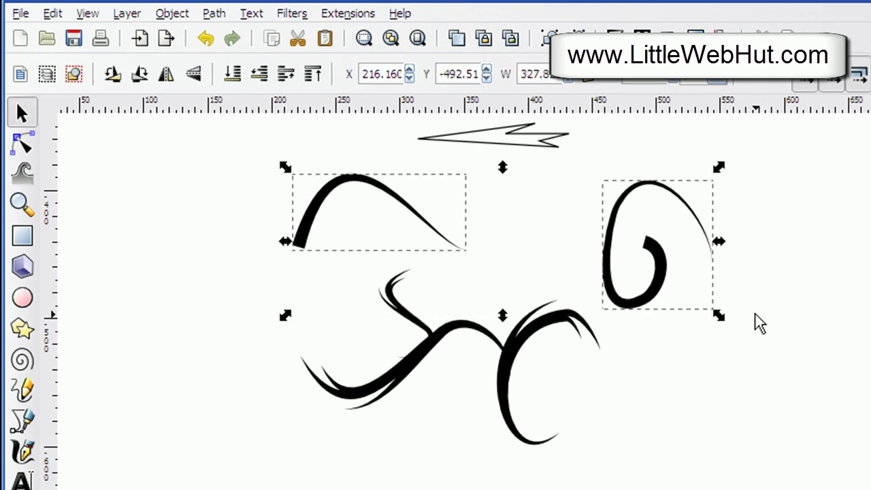
# Delete the top arch and spiral strokes, then select the three remaining vine pieces
pyautogui.press('Delete')
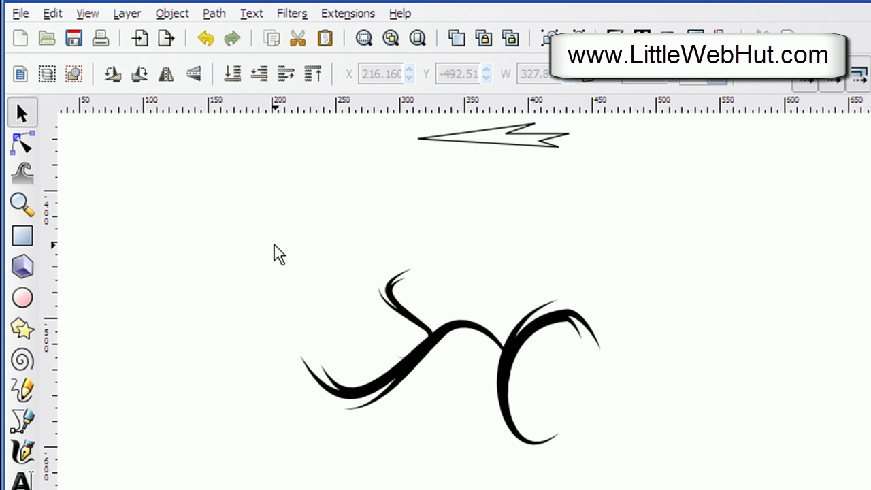
pyautogui.moveTo(241, 236); pyautogui.dragTo(643, 473)
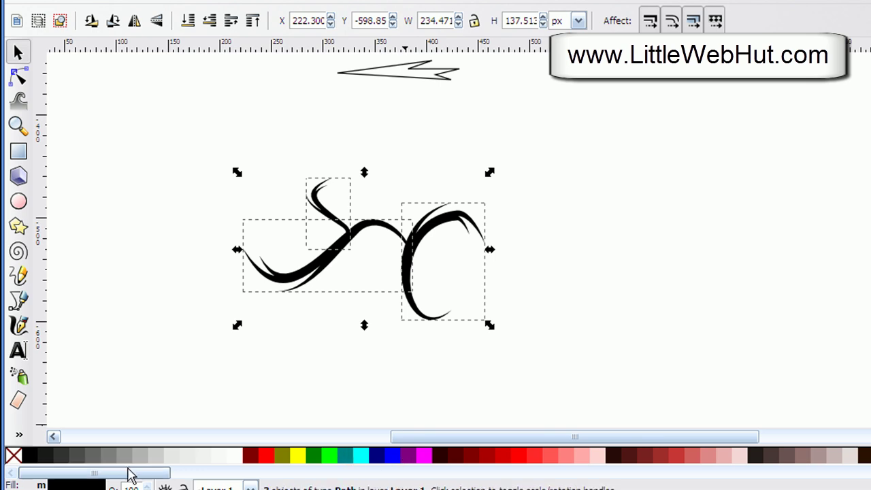
# Fill the three vine pieces with teal #216778 and give them a dark stroke
pyautogui.moveTo(103, 479); pyautogui.dragTo(631, 482)
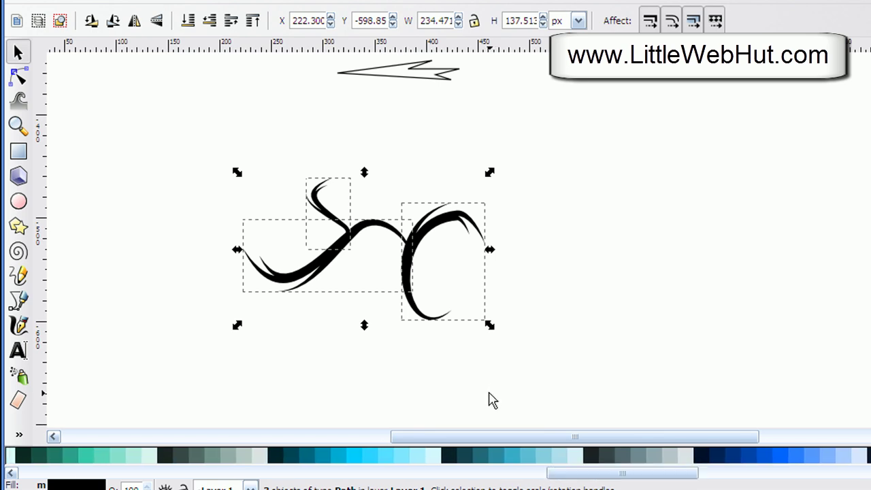
pyautogui.click(481, 459)
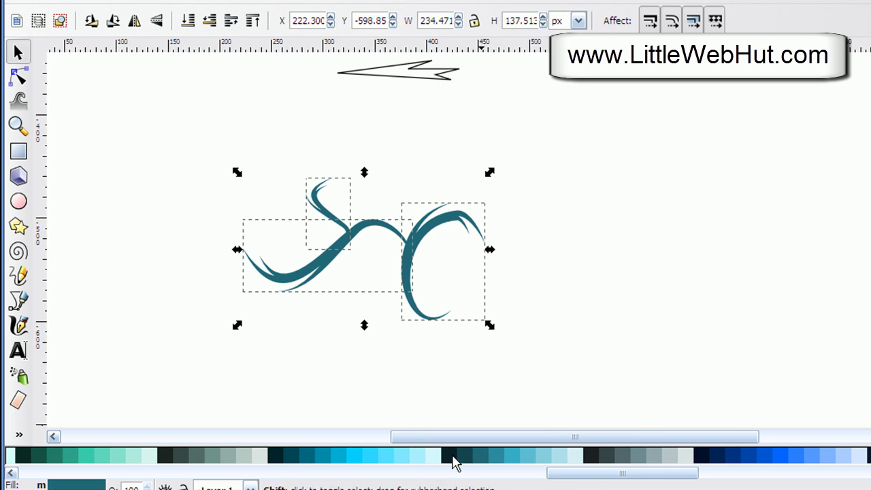
pyautogui.keyDown('shift'); pyautogui.click(454, 460); pyautogui.keyUp('shift')
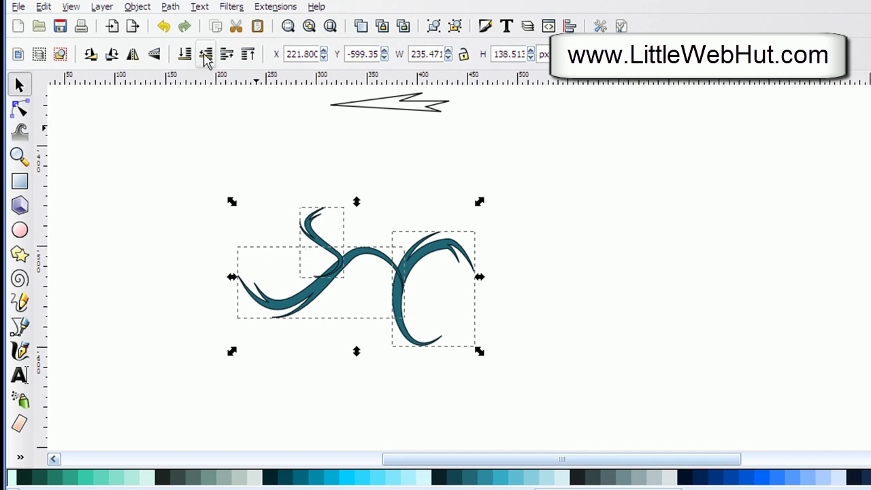
# Try a Path Union on the vine pieces, then undo the bad result
pyautogui.click(172, 7)
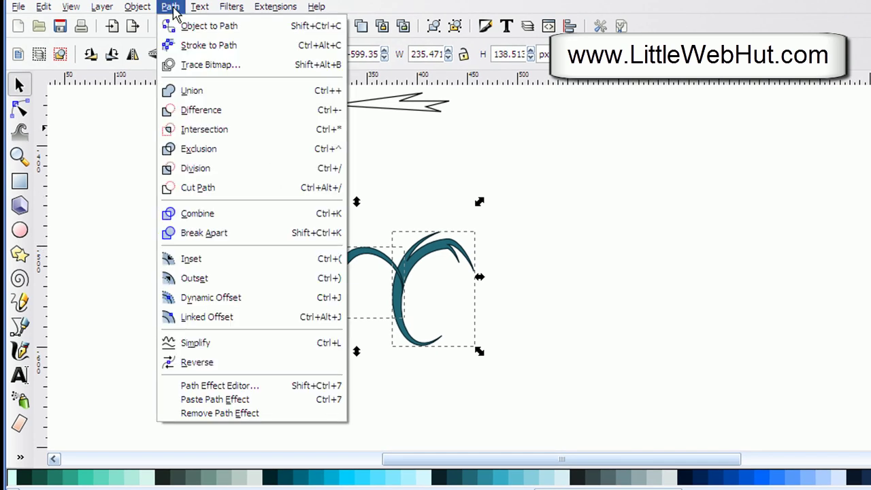
pyautogui.click(178, 91)
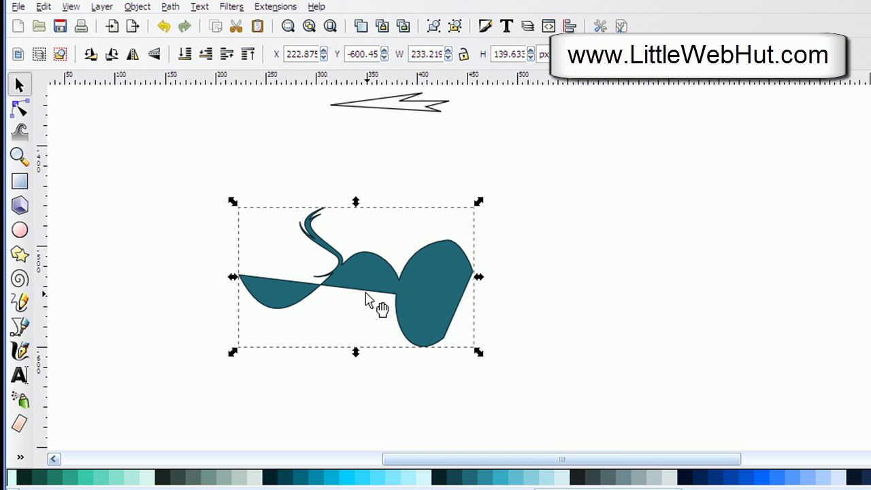
pyautogui.hotkey('ctrl', 'z')
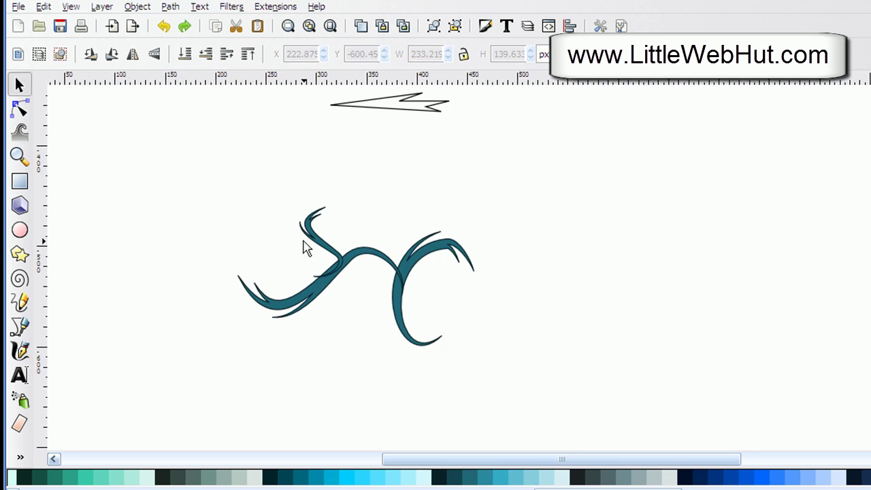
# Convert the three reselected vine pieces with Object to Path, then Union them into one path
pyautogui.moveTo(214, 189); pyautogui.dragTo(501, 355)
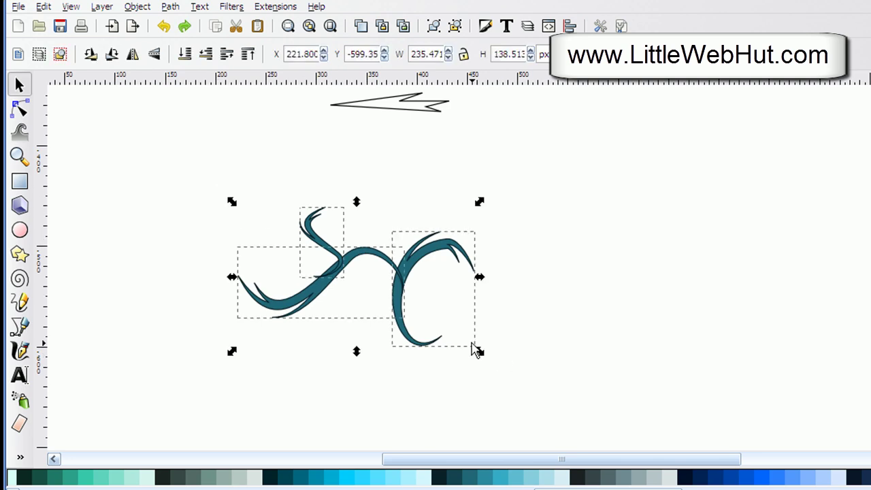
pyautogui.click(168, 7)
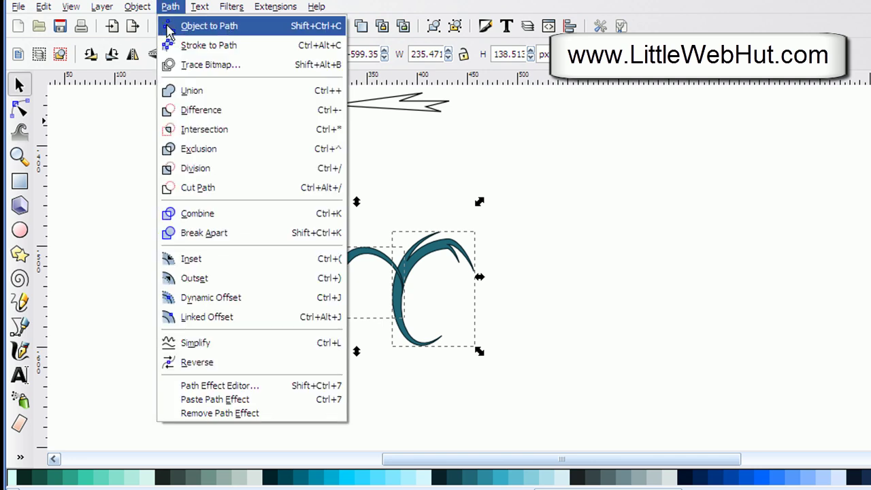
pyautogui.click(168, 32)
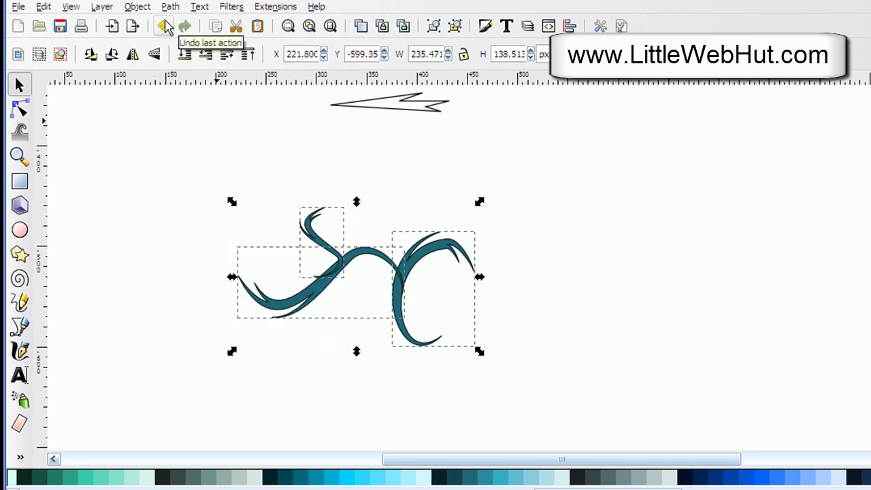
pyautogui.click(168, 13)
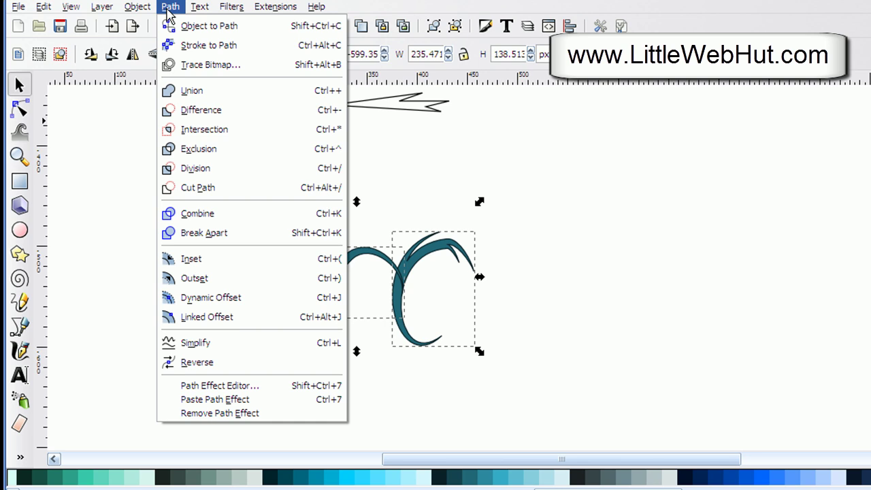
pyautogui.click(187, 92)
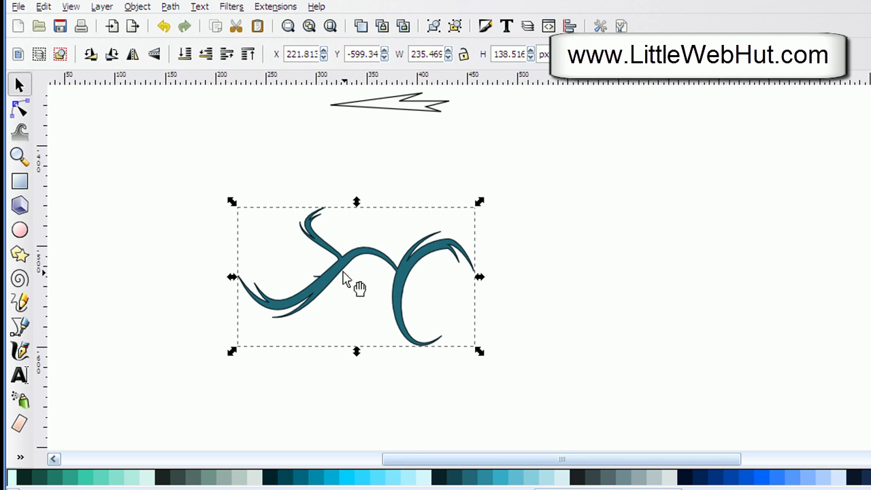
# Draw a rectangle of about 376 by 182 px over the vine and lower it to the bottom
pyautogui.click(19, 181)
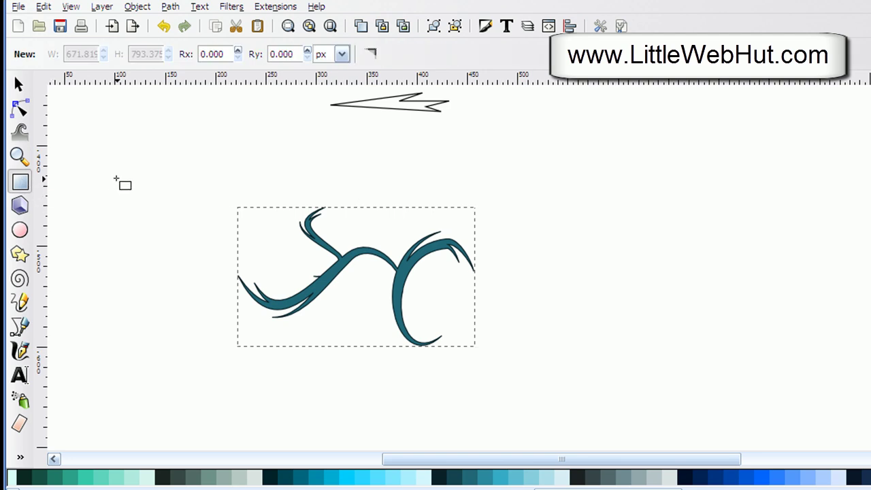
pyautogui.moveTo(109, 179)
pyautogui.mouseDown()
pyautogui.moveTo(235, 280)
pyautogui.moveTo(403, 347)
pyautogui.moveTo(488, 362)
pyautogui.mouseUp()
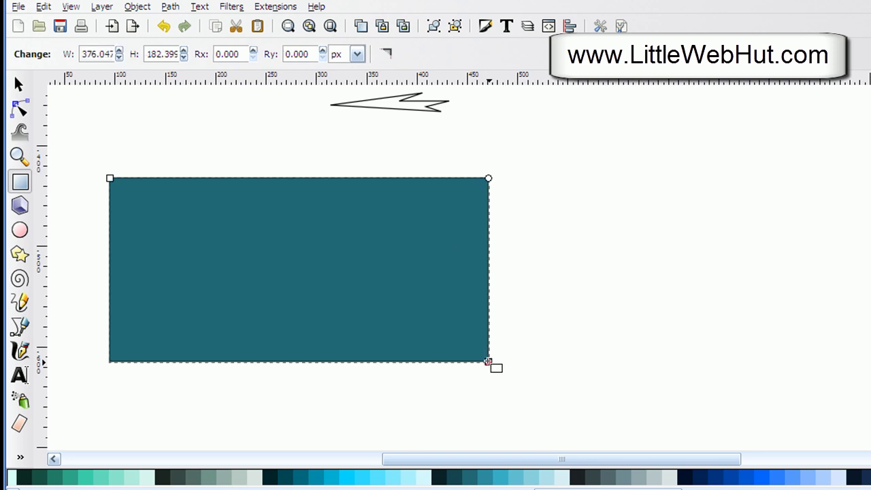
pyautogui.click(20, 84)
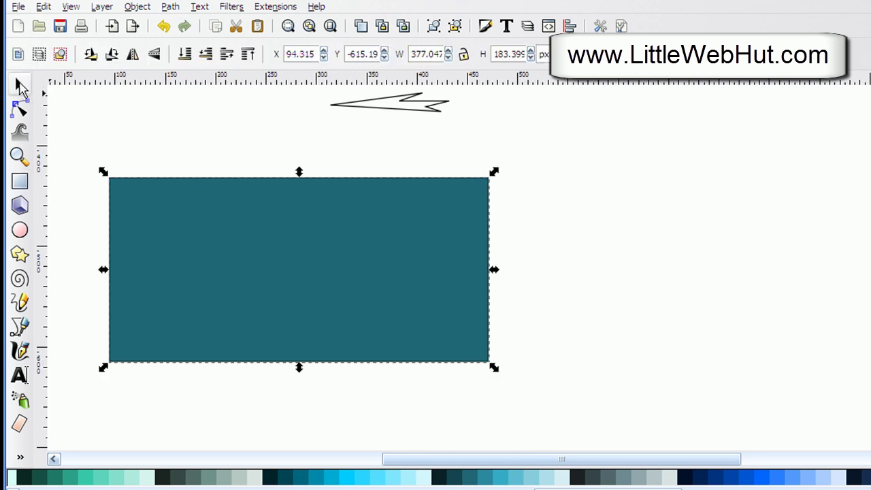
pyautogui.click(185, 56)
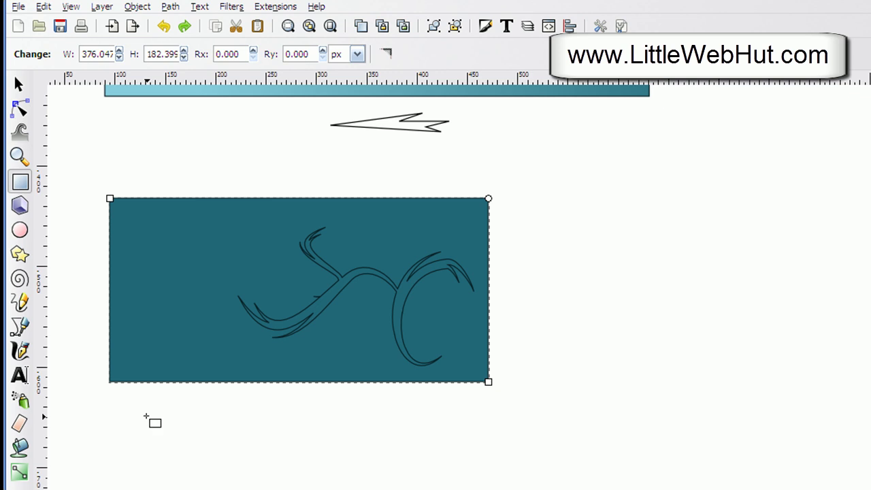
# Give the rectangle a diagonal linear gradient, light blue at lower left to dark teal at upper right
pyautogui.click(21, 472)
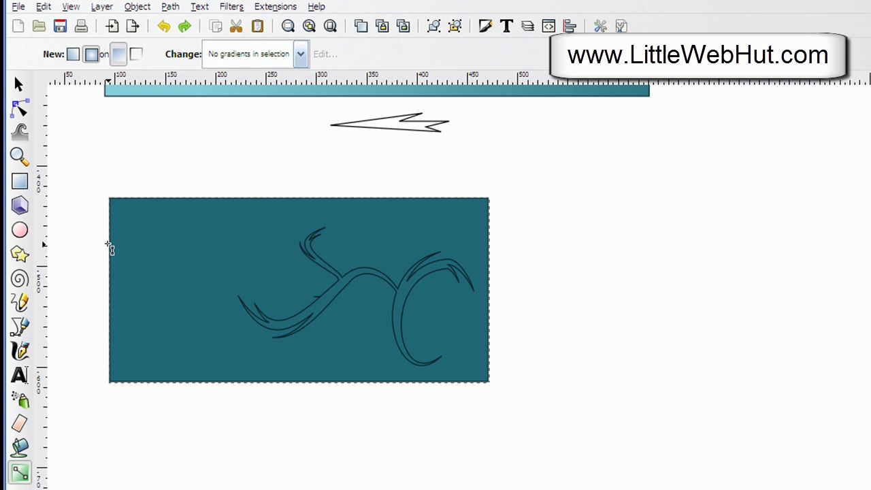
pyautogui.click(73, 56)
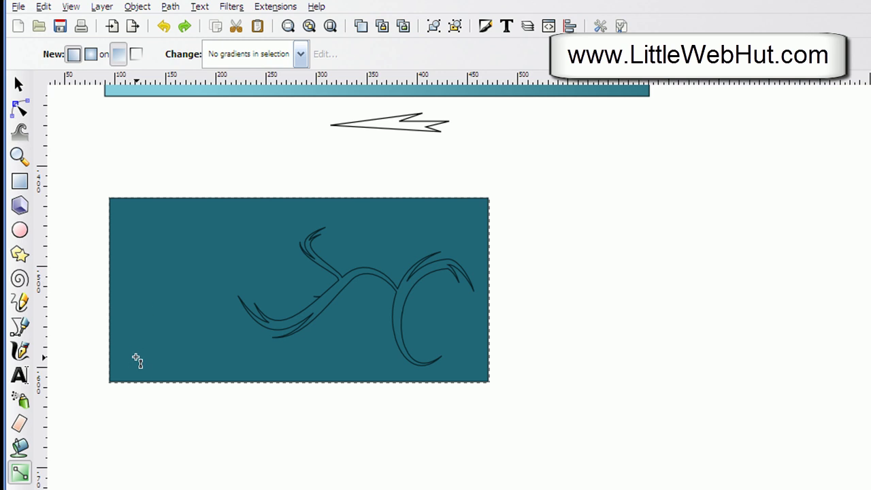
pyautogui.moveTo(135, 365); pyautogui.dragTo(428, 207)
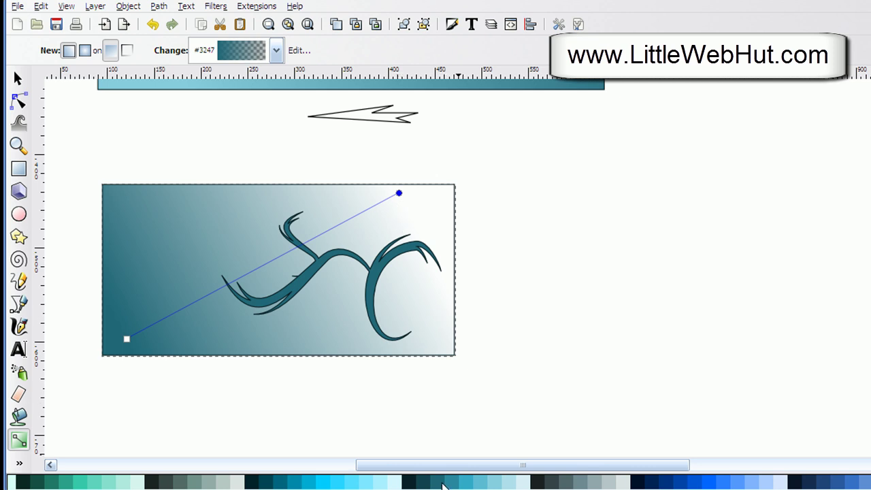
pyautogui.click(439, 483)
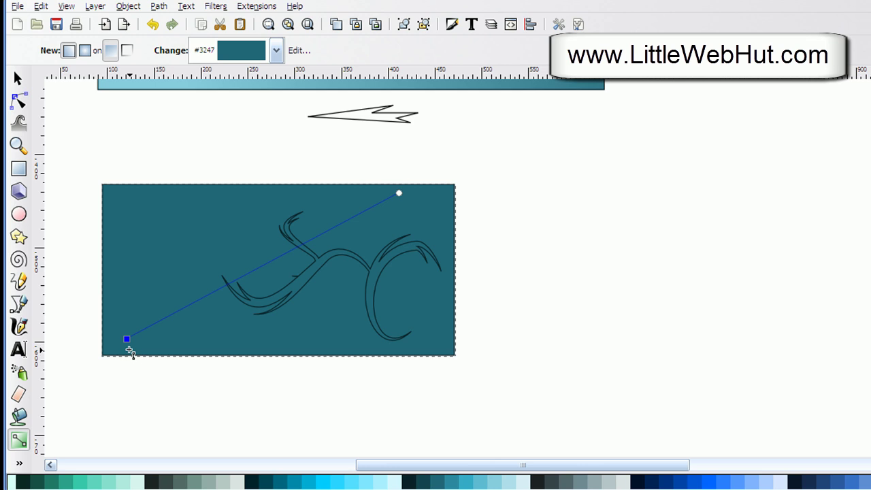
pyautogui.click(494, 486)
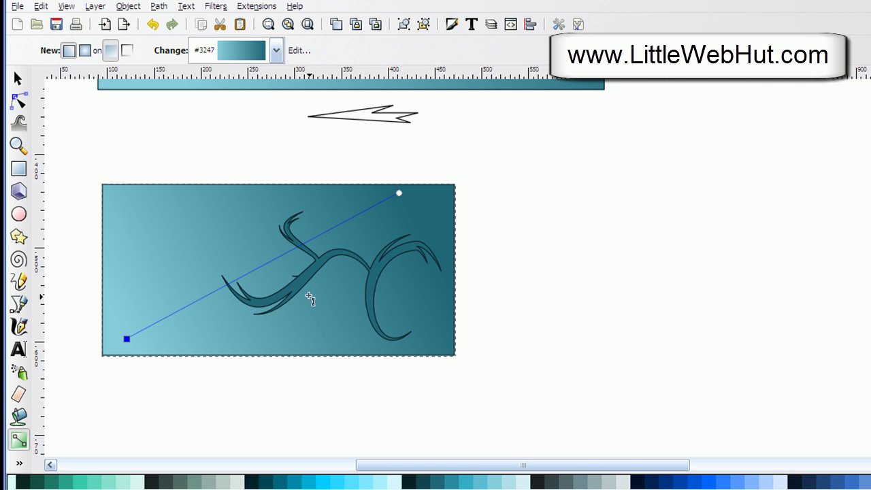
pyautogui.click(19, 79)
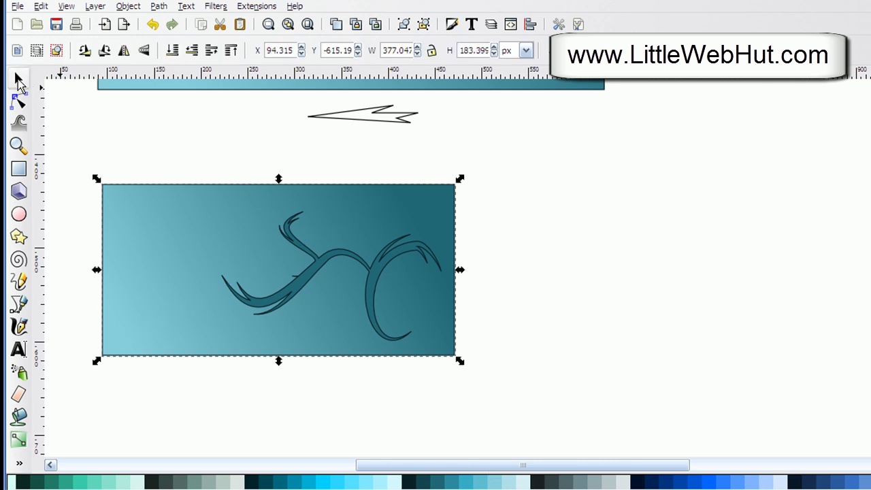
# Give the swirl a pale stroke and stamp a copy shifted left to X 188.065
pyautogui.click(377, 269)
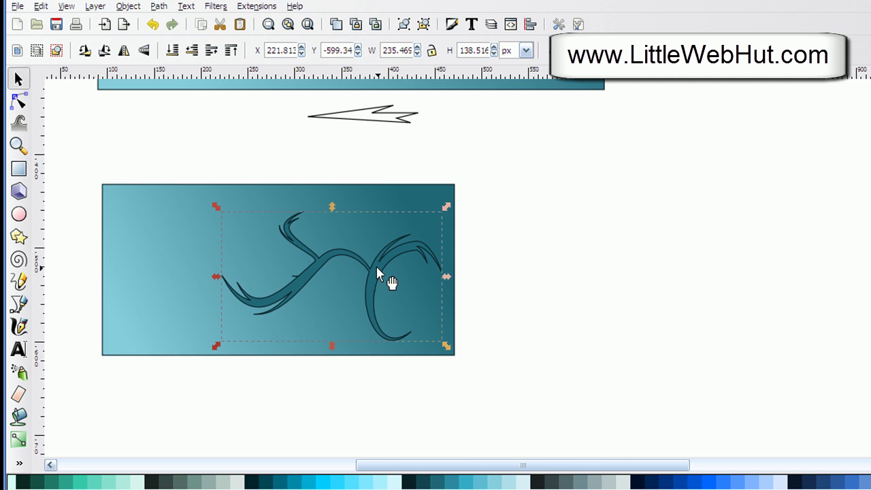
pyautogui.keyDown('shift'); pyautogui.click(525, 483); pyautogui.keyUp('shift')
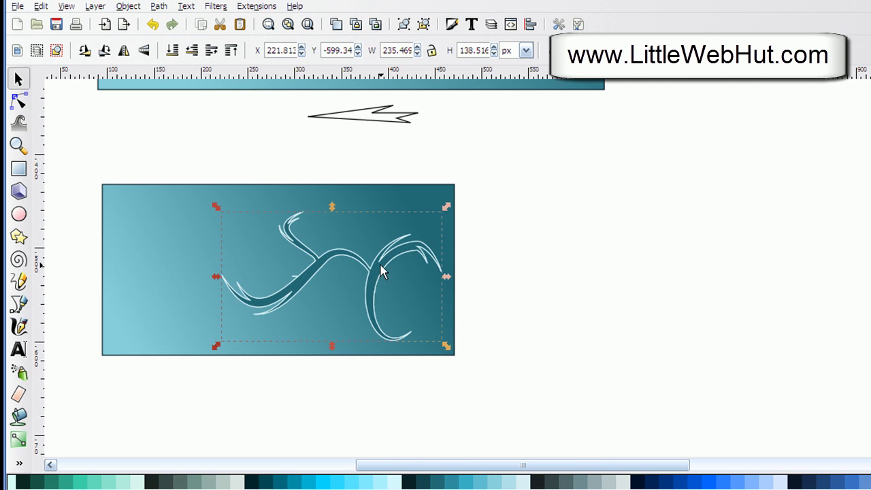
pyautogui.moveTo(379, 270); pyautogui.dragTo(343, 265)
pyautogui.press('space')
pyautogui.press('space')
pyautogui.press('space')
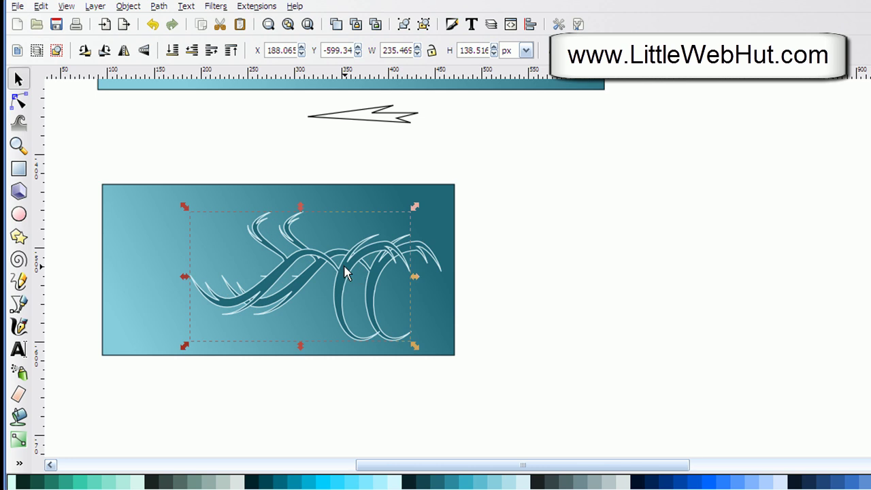
# Flip the swirl copy horizontally, move it left to X 109.320, and select both halves
pyautogui.click(125, 51)
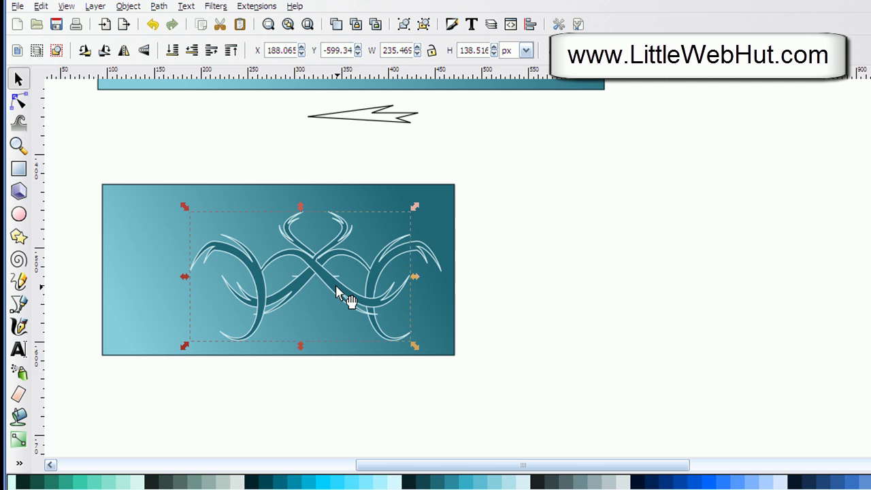
pyautogui.moveTo(339, 291); pyautogui.dragTo(251, 284)
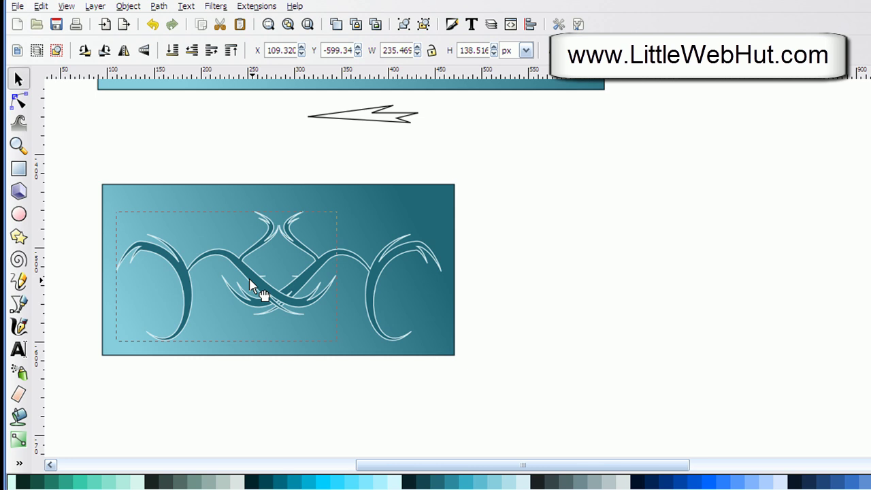
pyautogui.moveTo(251, 284); pyautogui.dragTo(251, 284)
pyautogui.keyDown('shift'); pyautogui.click(377, 273); pyautogui.keyUp('shift')
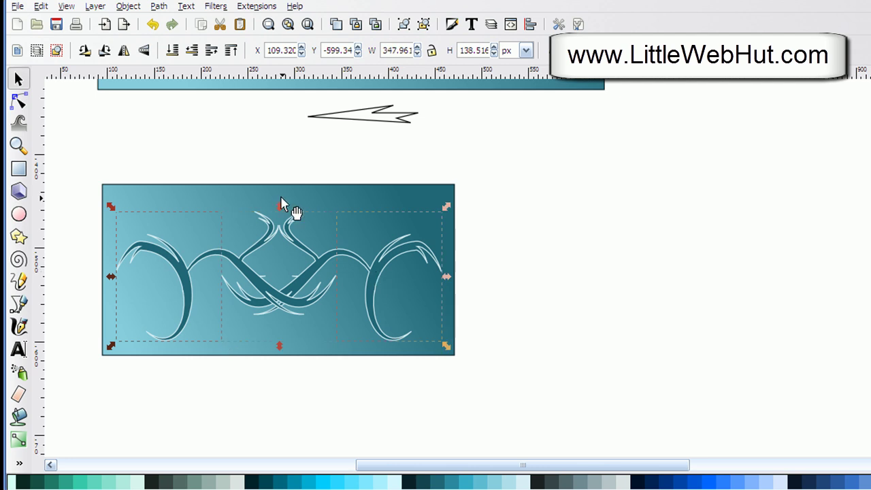
# Group the mirrored and original swirl halves into one object with Object > Group
pyautogui.click(126, 7)
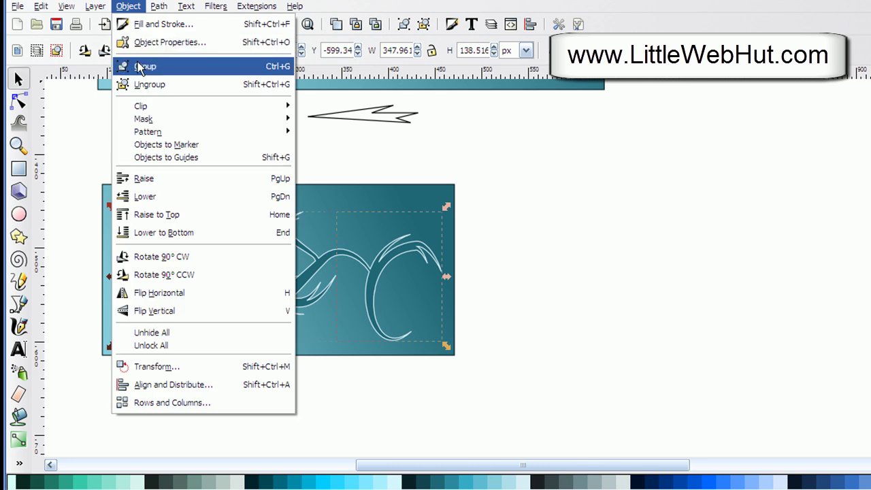
pyautogui.click(140, 66)
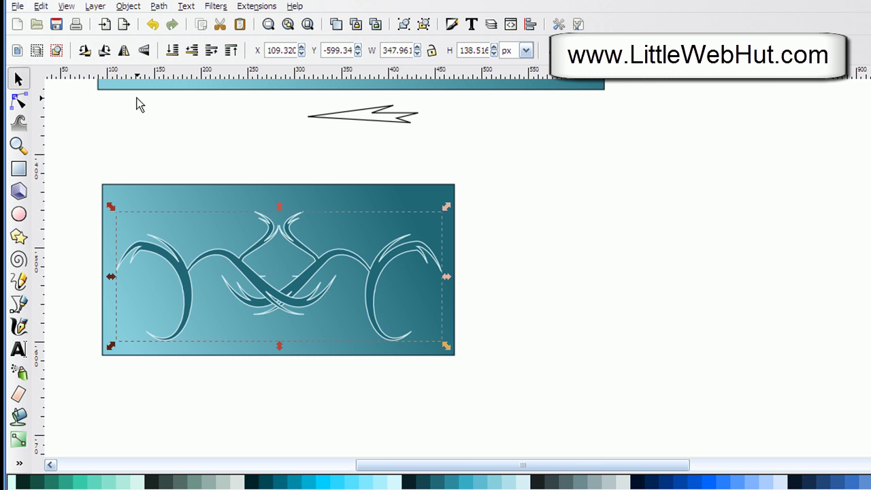
pyautogui.click(18, 440)
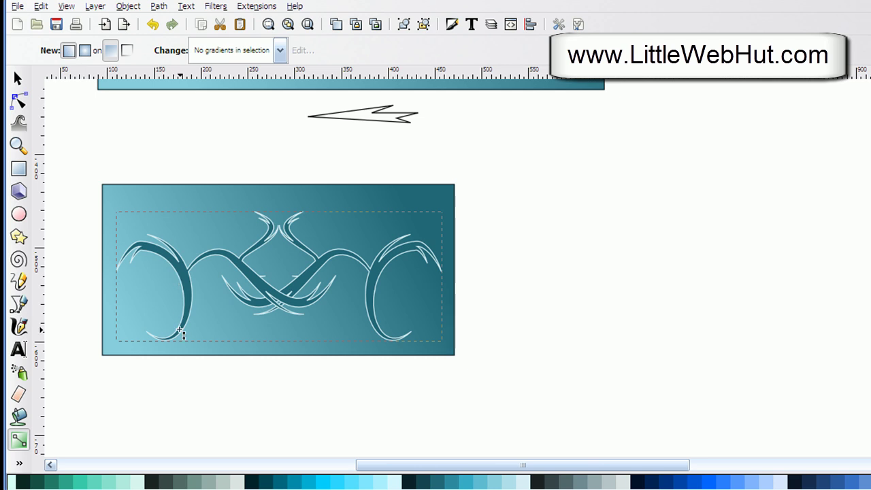
# Fill the swirl group with a diagonal linear gradient, dark teal at left to light teal at right
pyautogui.moveTo(179, 329); pyautogui.dragTo(374, 204)
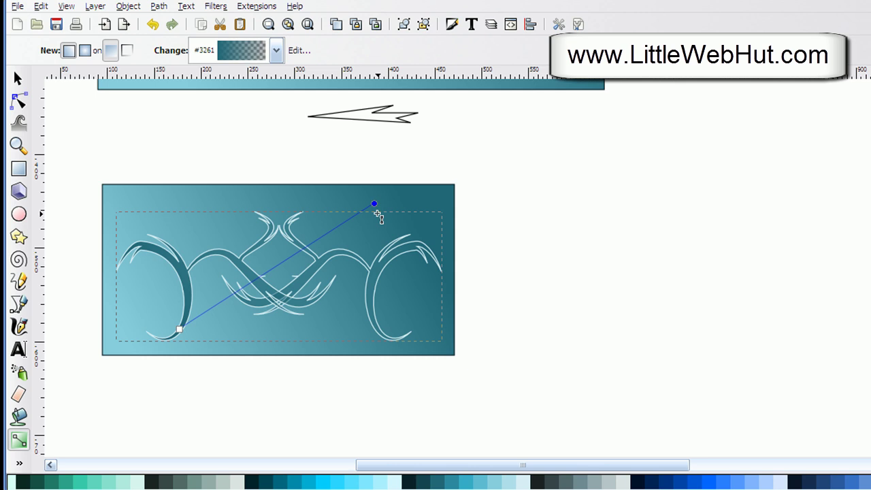
pyautogui.click(494, 484)
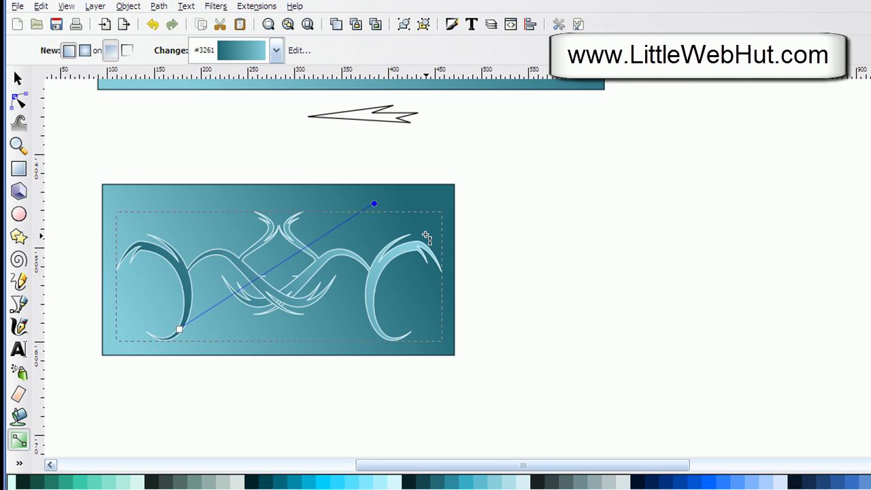
pyautogui.click(179, 329)
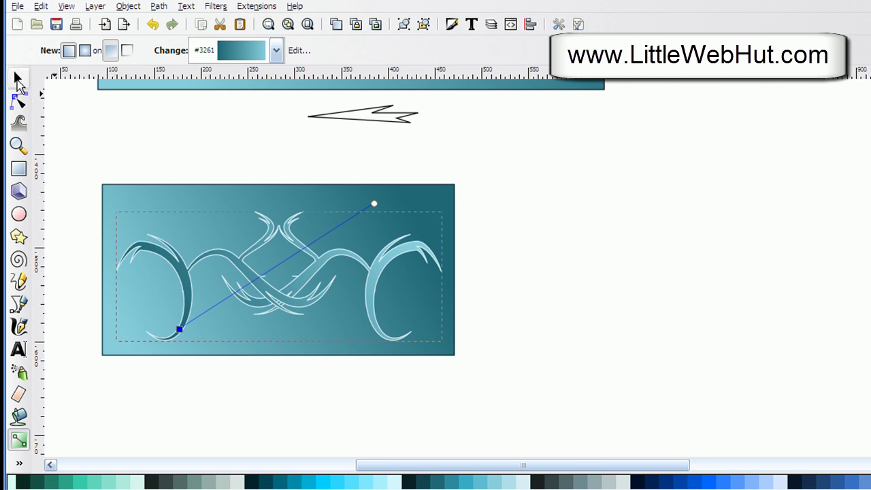
pyautogui.click(18, 80)
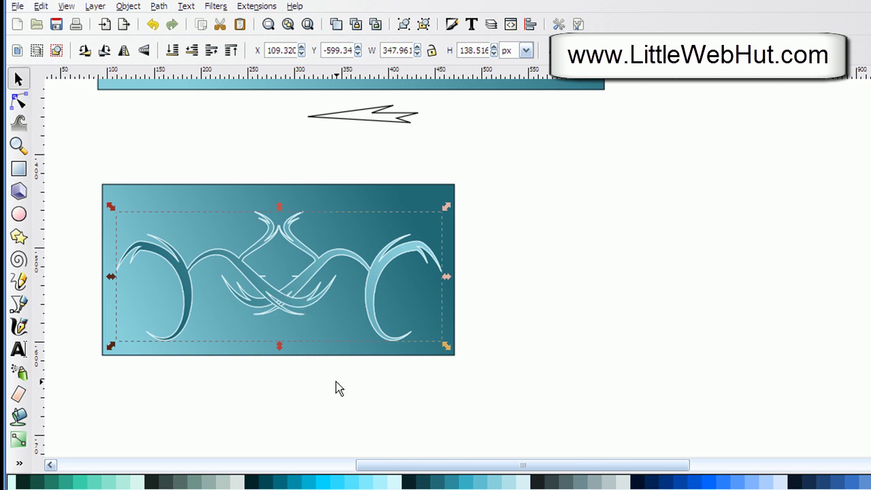
# Fill the ornament copy light blue, blur it by 5, and lower it one step beneath the swirl
pyautogui.click(522, 482)
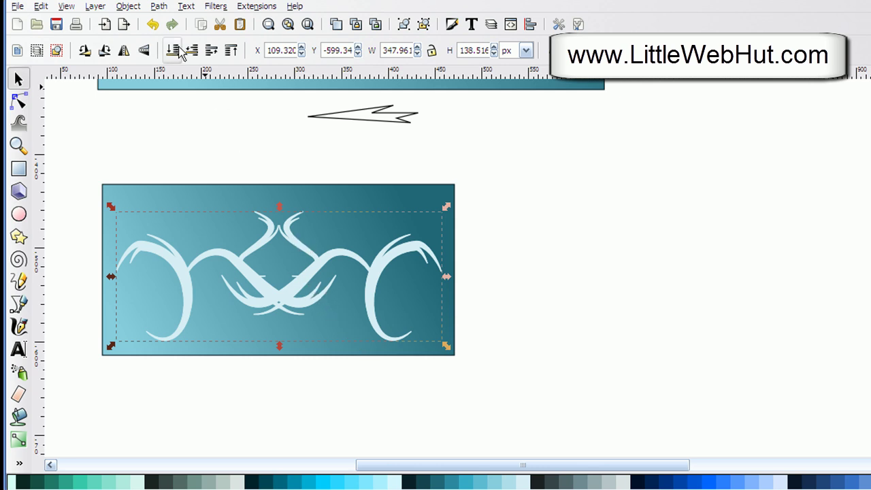
pyautogui.click(129, 8)
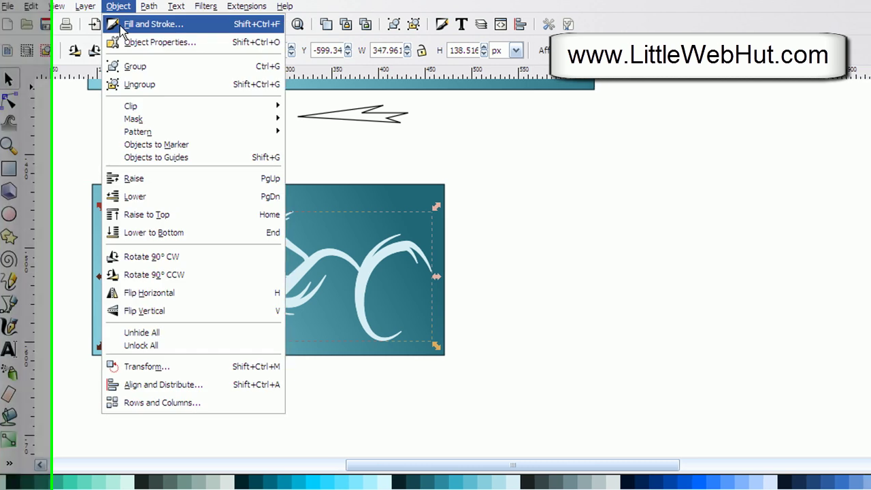
pyautogui.click(66, 26)
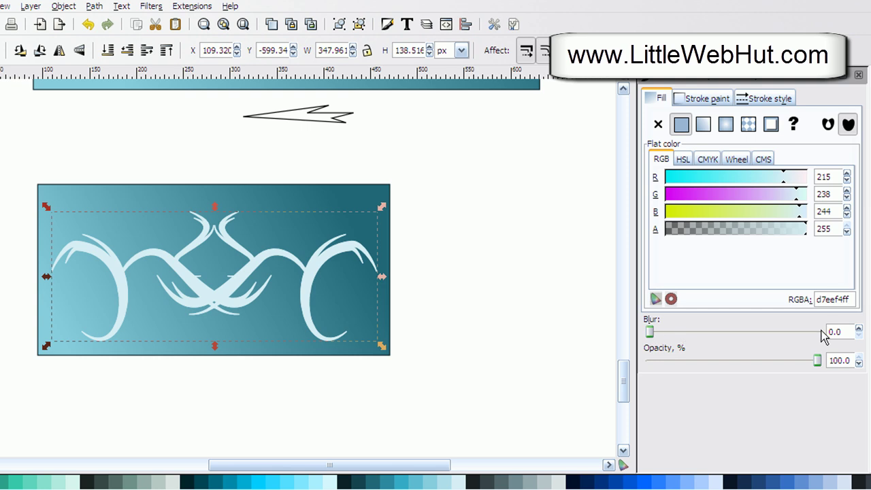
pyautogui.doubleClick(835, 332)
pyautogui.write('5')
pyautogui.press('Return')
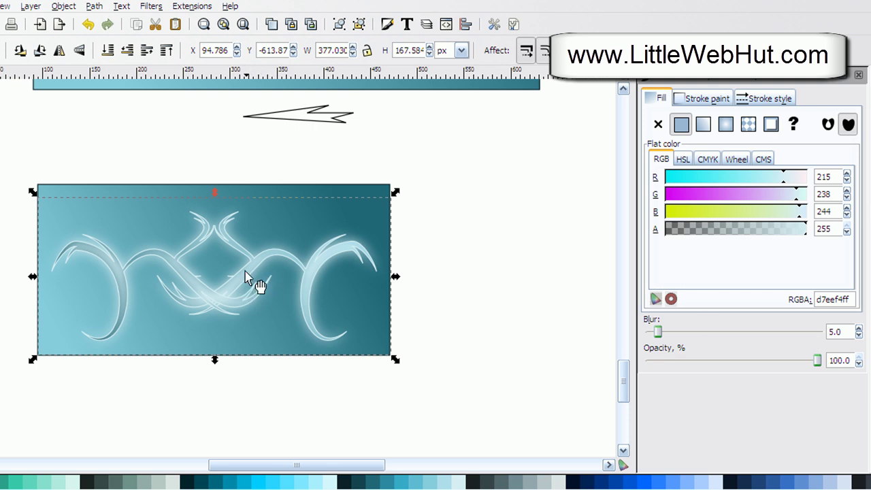
pyautogui.click(126, 51)
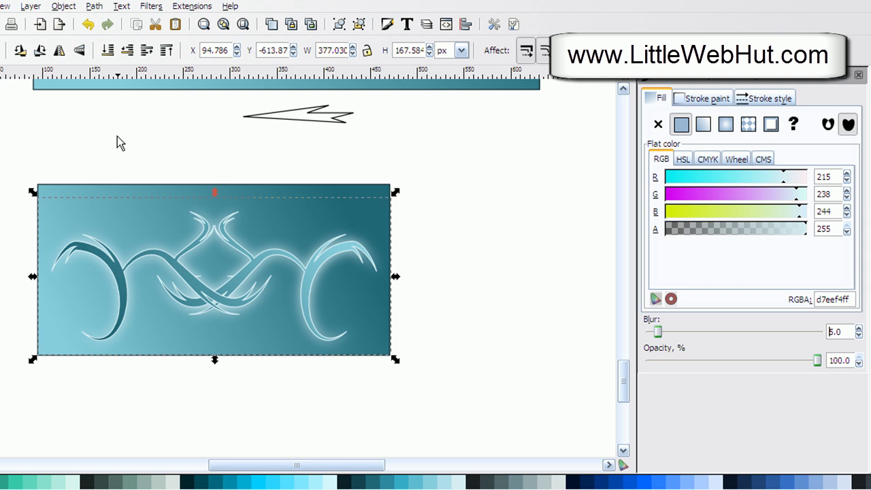
pyautogui.click(96, 163)
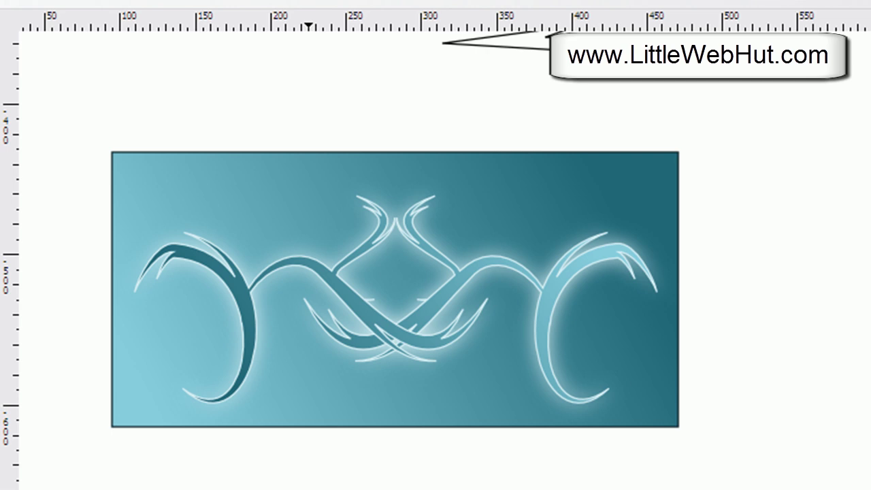
pyautogui.scroll(1, 309, 476)
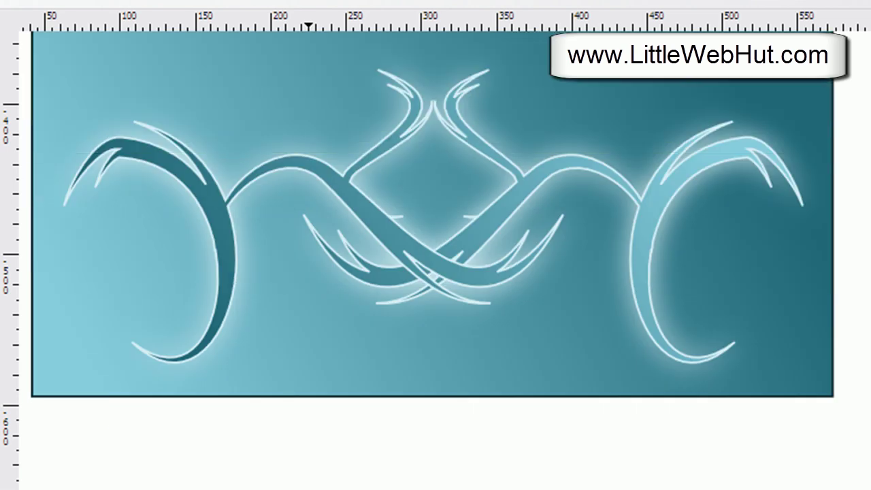